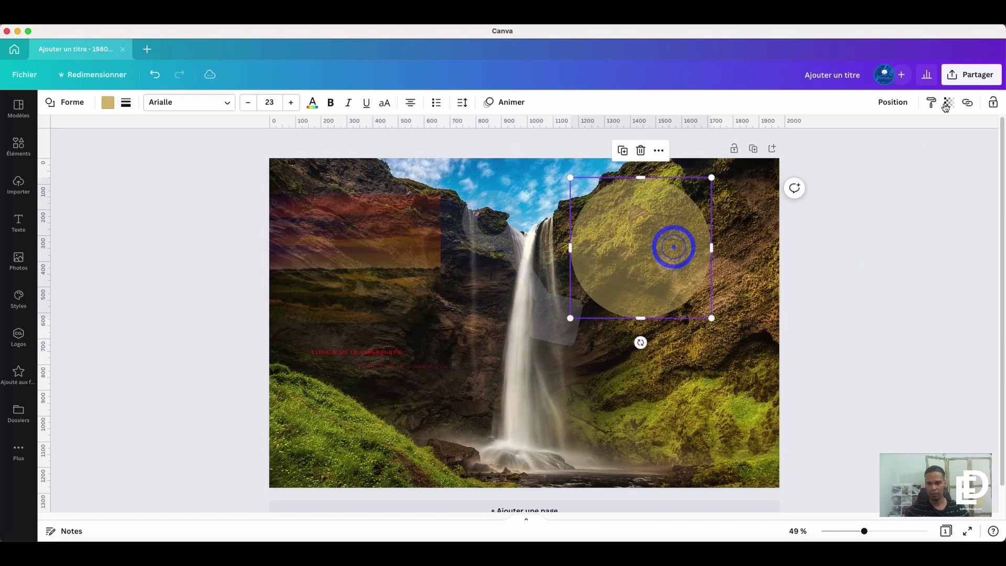
Set the transparency value of the gold circle and of the grey connector line to 100
{"action": "left_click", "coordinate": [949, 102]}
{"action": "left_click_drag", "start_coordinate": [898, 148], "coordinate": [944, 146]}
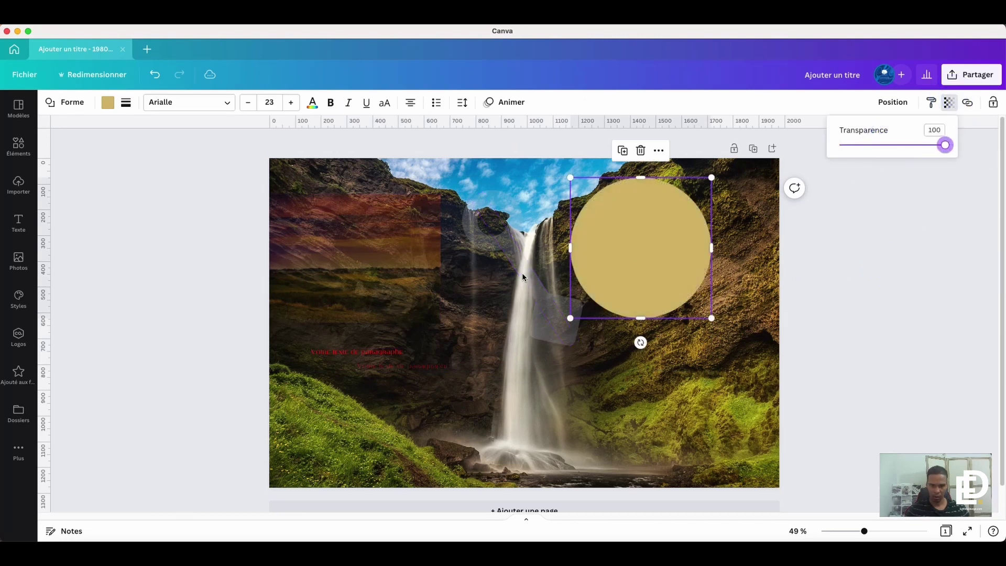
{"action": "left_click", "coordinate": [525, 274]}
{"action": "left_click", "coordinate": [948, 102]}
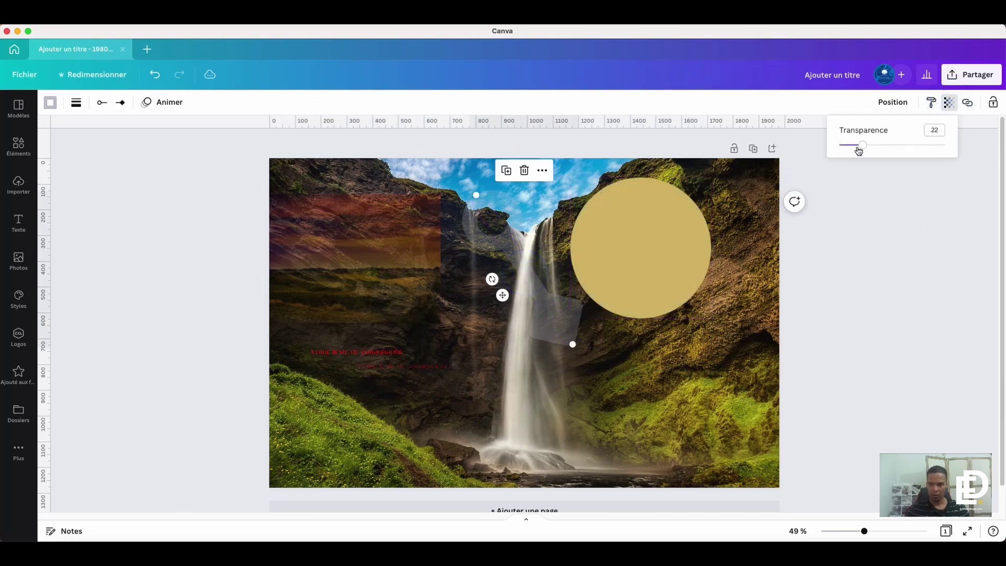
{"action": "left_click_drag", "start_coordinate": [863, 145], "coordinate": [943, 144]}
Set the transparency value of the sunset photo and of the lower paragraph text to 100
{"action": "left_click", "coordinate": [407, 246]}
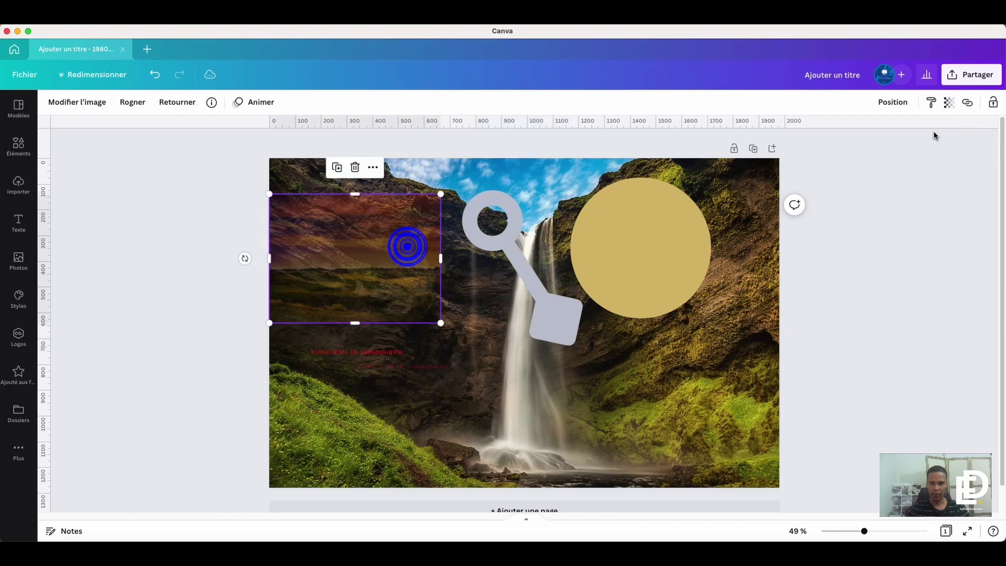
{"action": "left_click", "coordinate": [949, 102]}
{"action": "left_click_drag", "start_coordinate": [882, 145], "coordinate": [944, 145]}
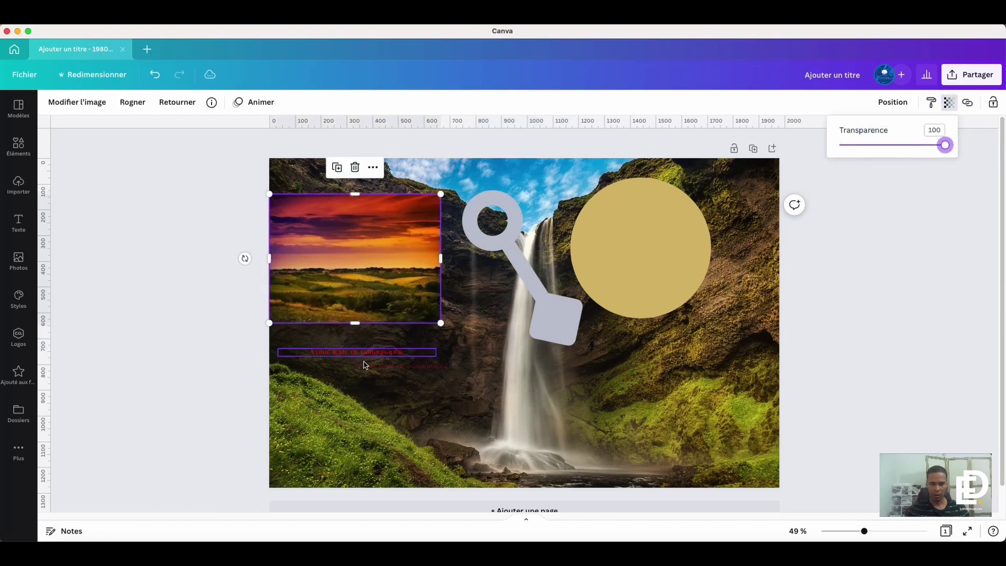
{"action": "left_click", "coordinate": [391, 367]}
{"action": "left_click", "coordinate": [949, 102]}
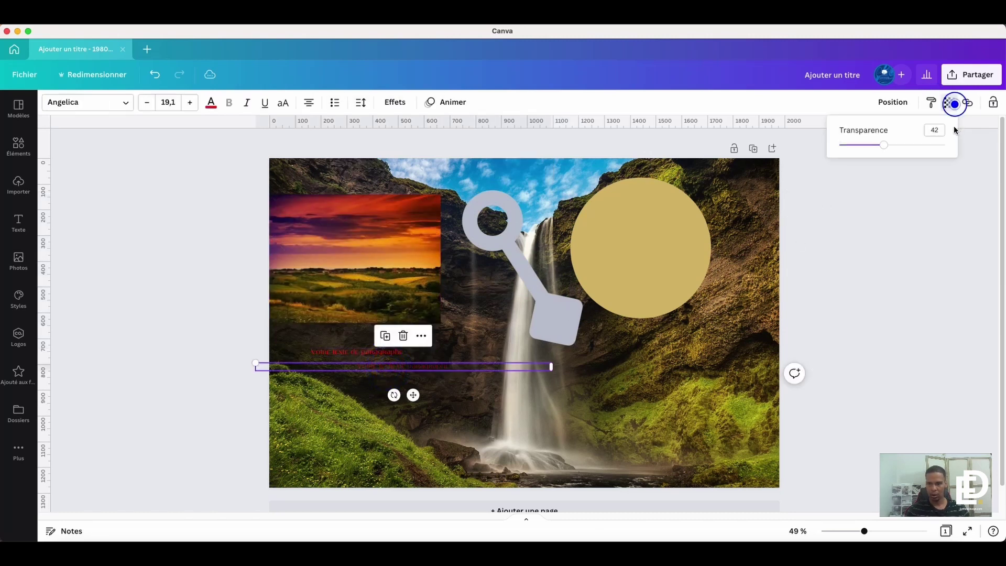
{"action": "left_click_drag", "start_coordinate": [890, 145], "coordinate": [946, 145]}
{"action": "left_click", "coordinate": [952, 295]}
Group the grey connector line with the gold circle
{"action": "left_click_drag", "start_coordinate": [711, 340], "coordinate": [529, 179]}
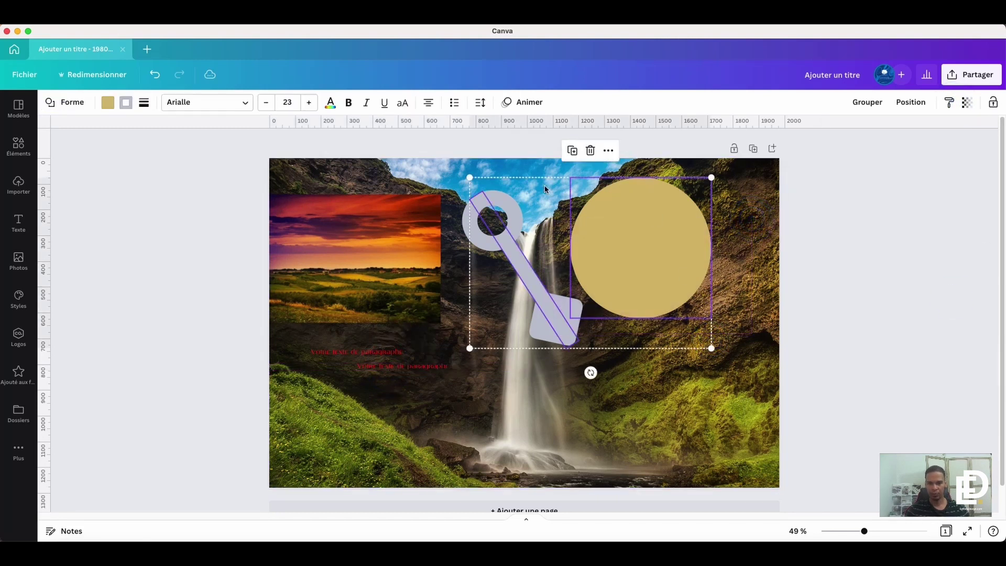
{"action": "left_click", "coordinate": [867, 103]}
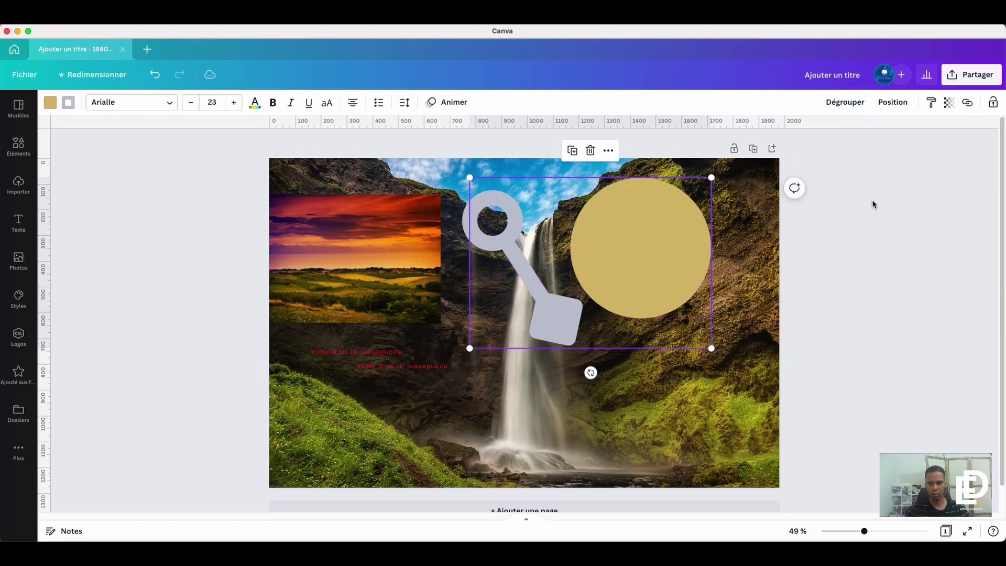
{"action": "left_click", "coordinate": [820, 257]}
Ungroup the gold circle and the grey connector line
{"action": "double_click", "coordinate": [671, 246]}
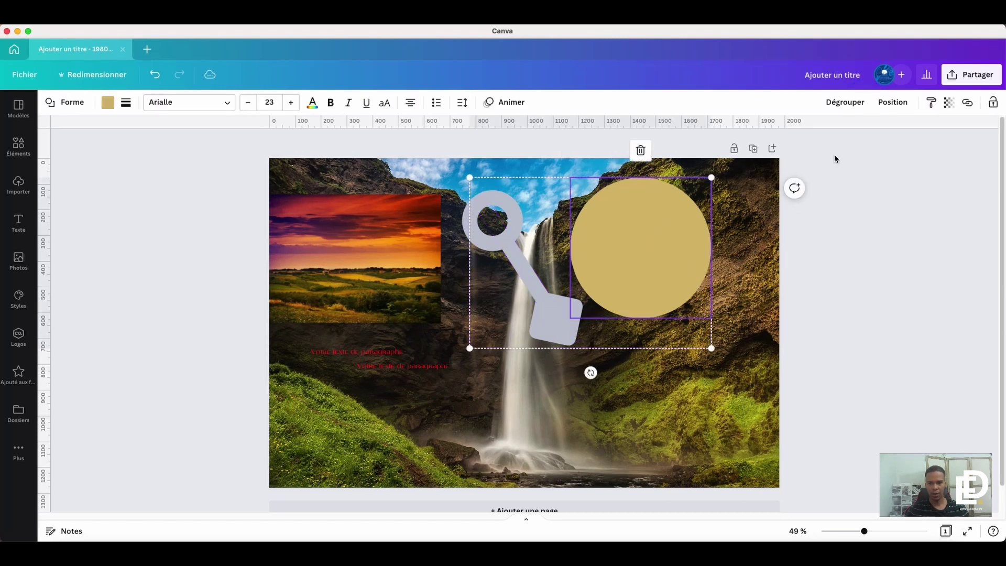
{"action": "left_click", "coordinate": [843, 102]}
{"action": "left_click", "coordinate": [858, 258]}
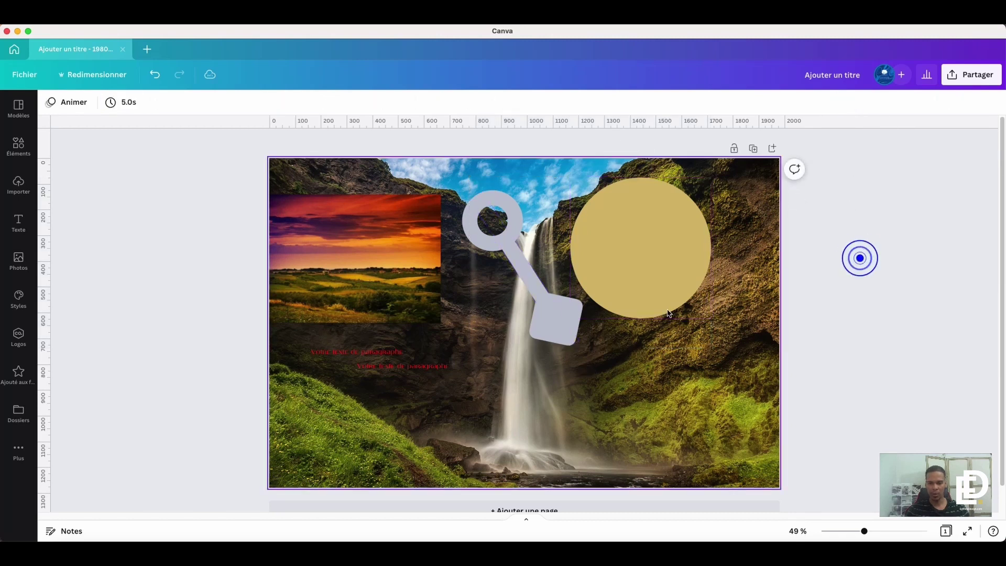
Regroup the connector line with the gold circle, and combine that group with the sunset photo in a larger group
{"action": "left_click_drag", "start_coordinate": [822, 209], "coordinate": [522, 309]}
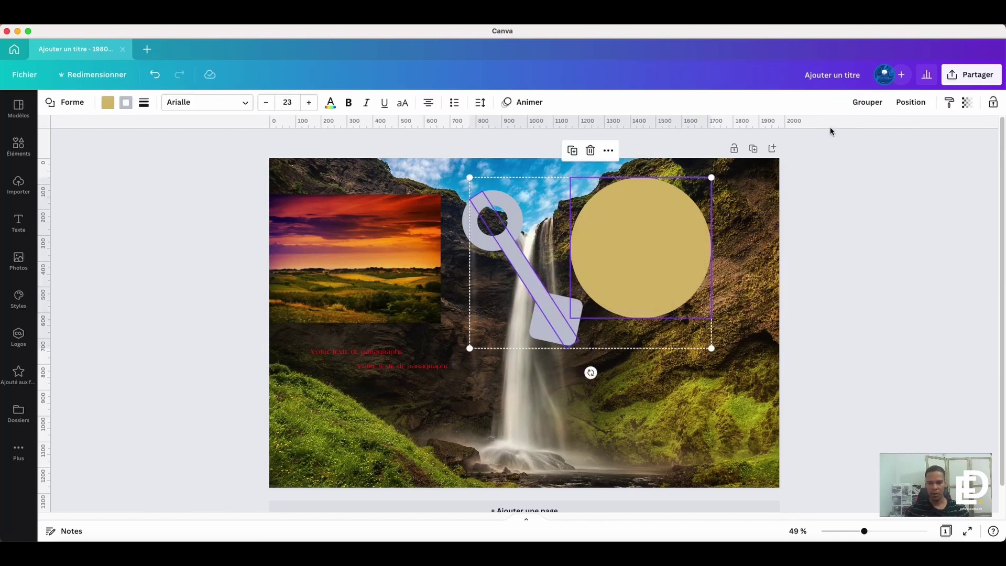
{"action": "left_click", "coordinate": [859, 102]}
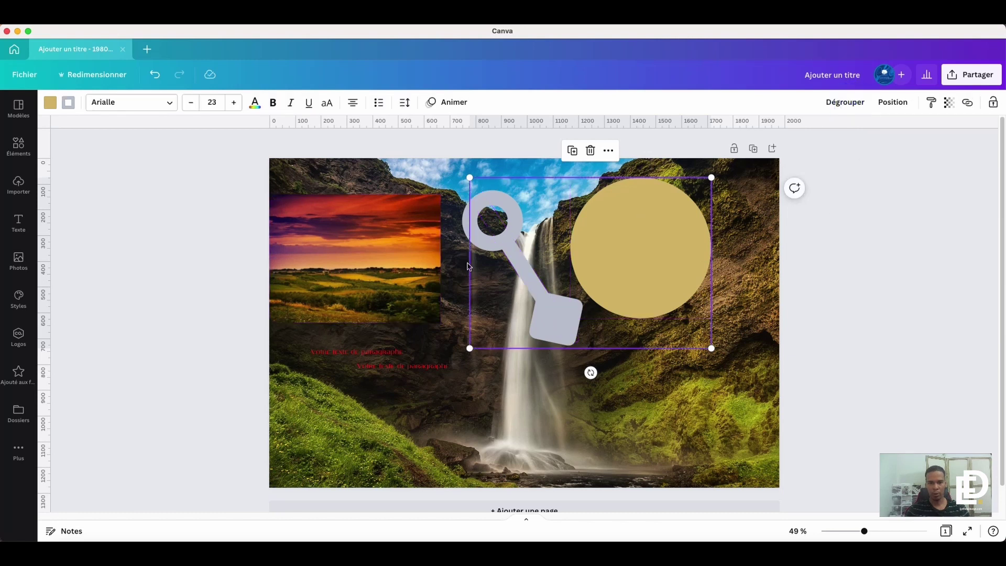
{"action": "left_click_drag", "start_coordinate": [196, 249], "coordinate": [708, 268]}
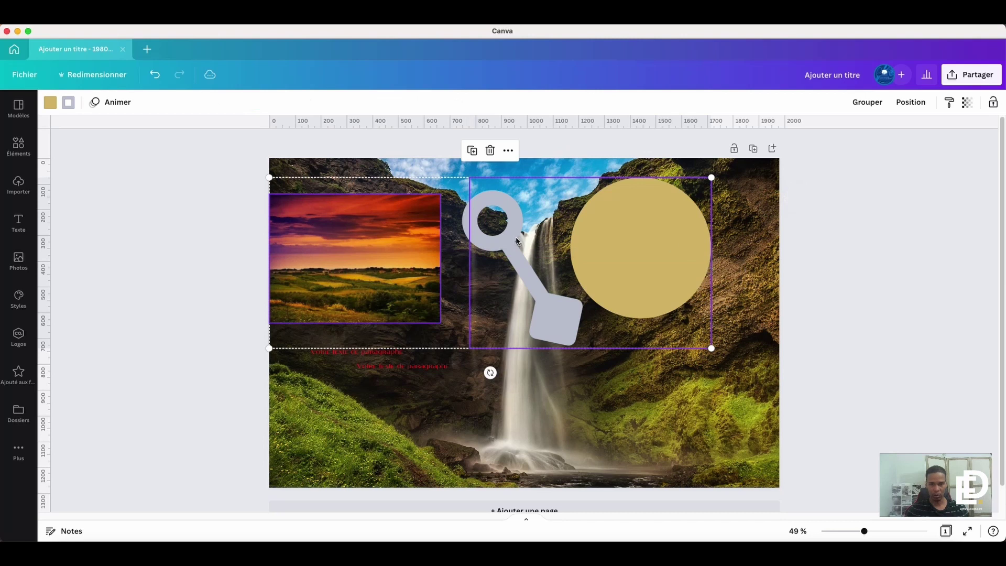
{"action": "left_click", "coordinate": [874, 102]}
Shift the group of photo, connector line and circle slightly to the right, and ungroup its elements
{"action": "left_click_drag", "start_coordinate": [405, 262], "coordinate": [438, 258]}
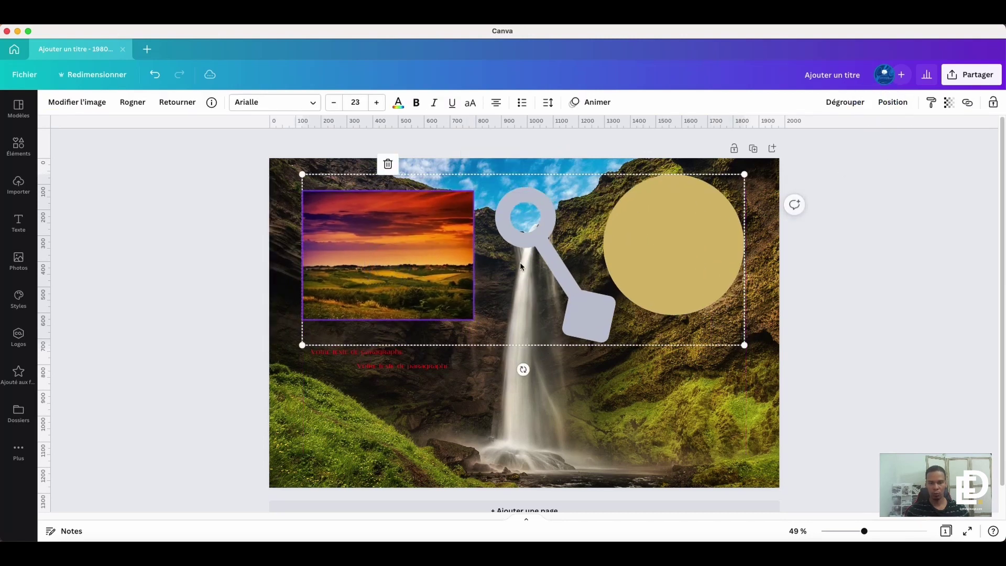
{"action": "left_click", "coordinate": [675, 253]}
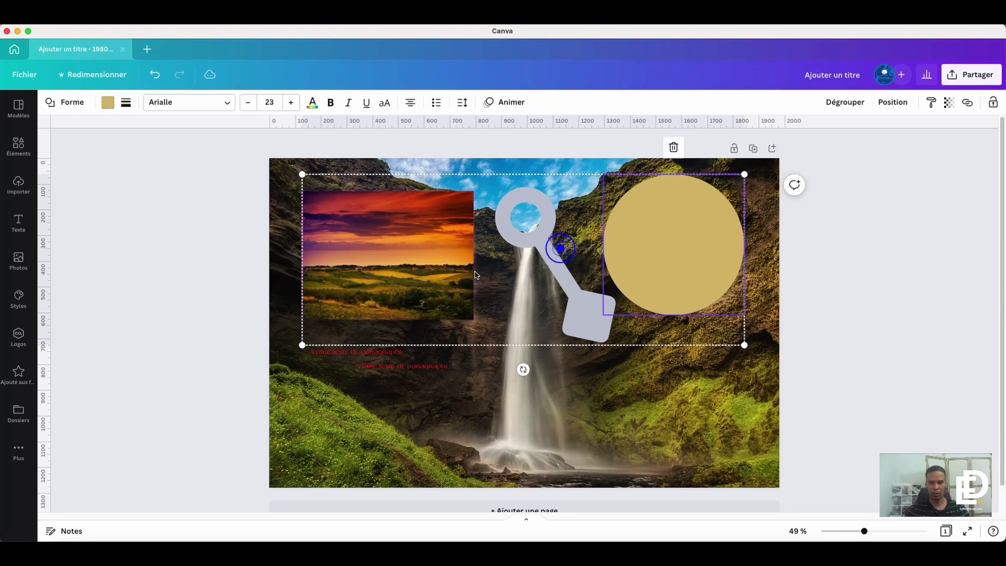
{"action": "left_click", "coordinate": [551, 249]}
{"action": "left_click", "coordinate": [425, 249]}
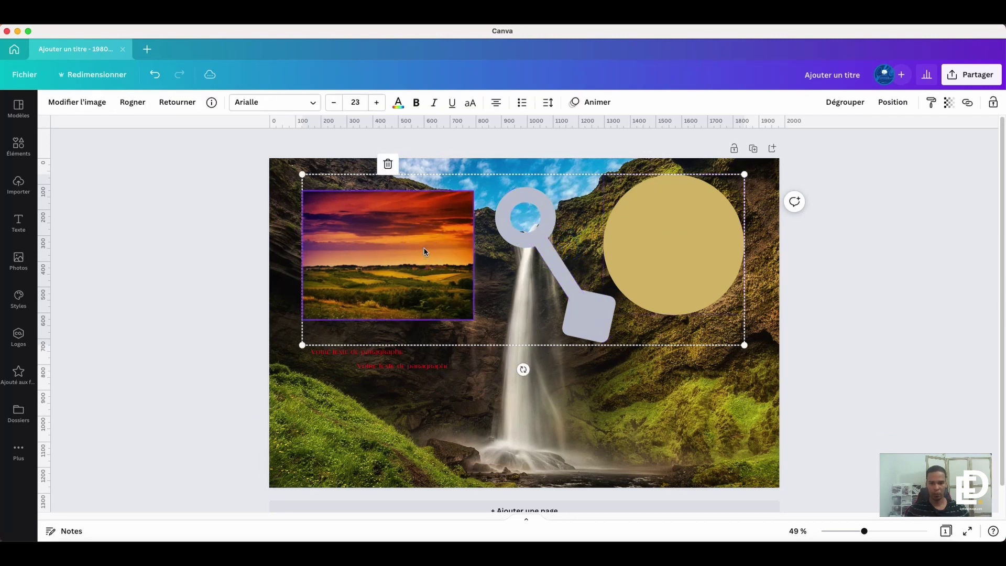
{"action": "left_click", "coordinate": [845, 102]}
{"action": "left_click", "coordinate": [911, 238]}
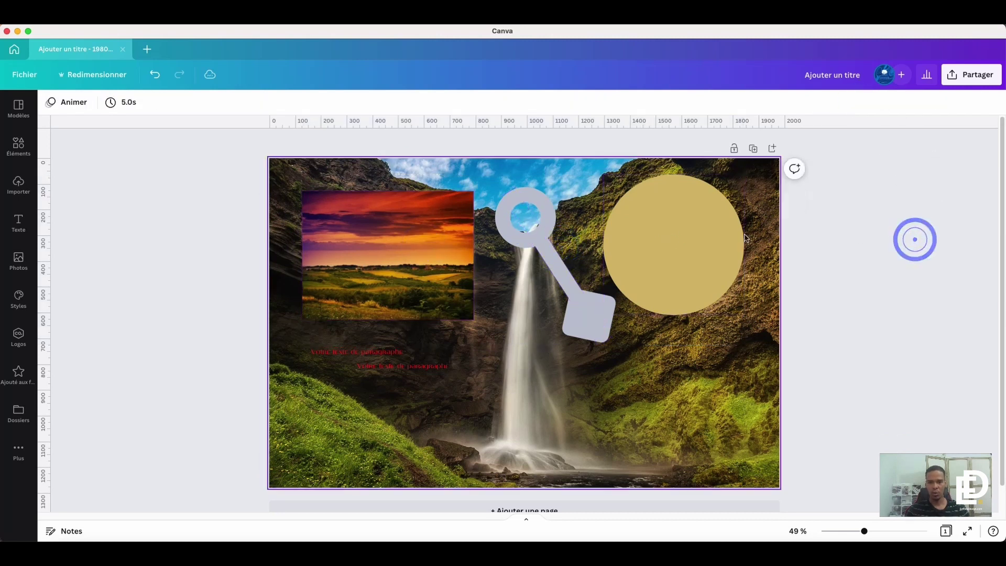
Select the sunset photo, connector line and gold circle together with a selection marquee
{"action": "left_click_drag", "start_coordinate": [592, 261], "coordinate": [195, 249]}
{"action": "left_click_drag", "start_coordinate": [779, 269], "coordinate": [890, 265]}
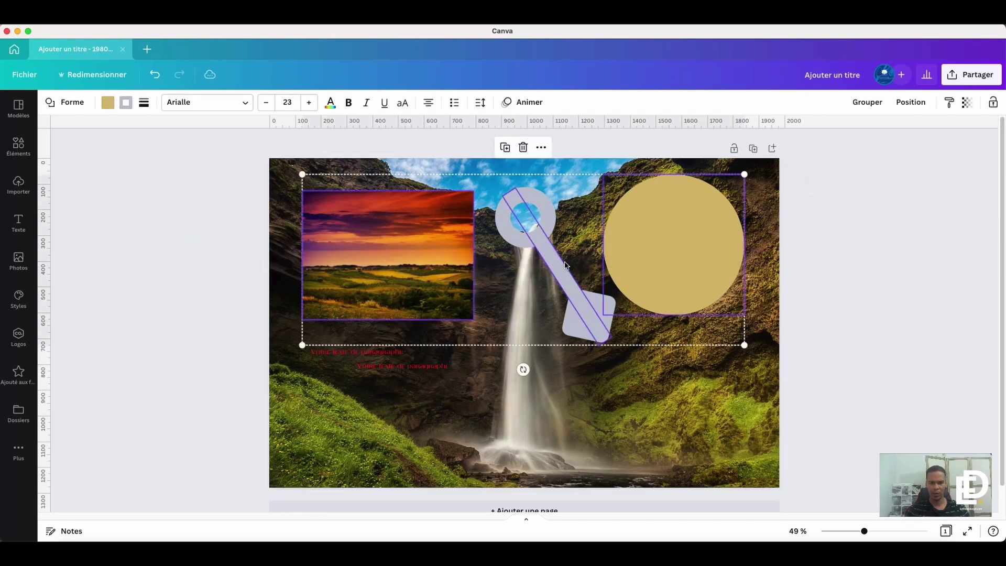
{"action": "left_click", "coordinate": [860, 212]}
{"action": "left_click", "coordinate": [698, 239]}
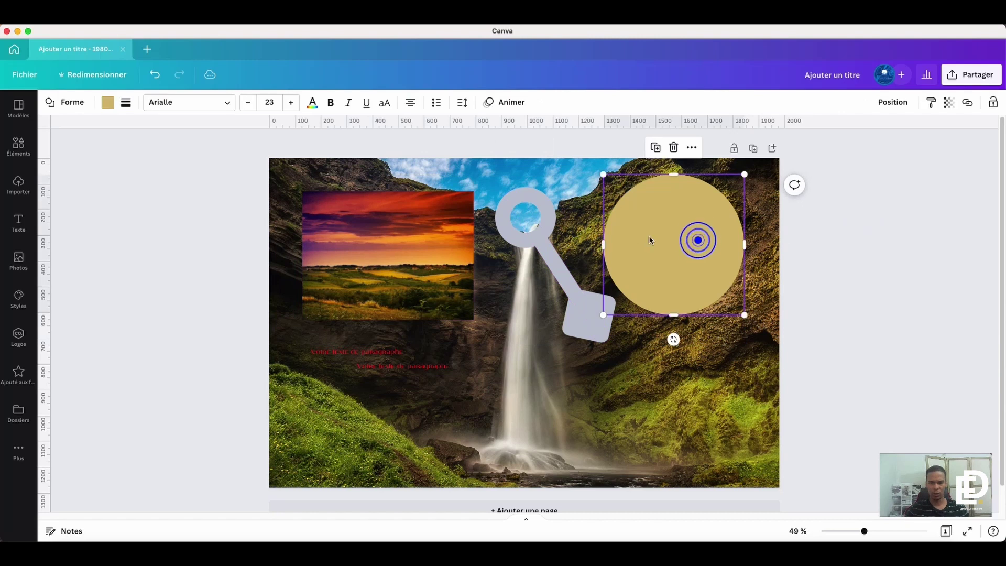
{"action": "left_click", "coordinate": [382, 239]}
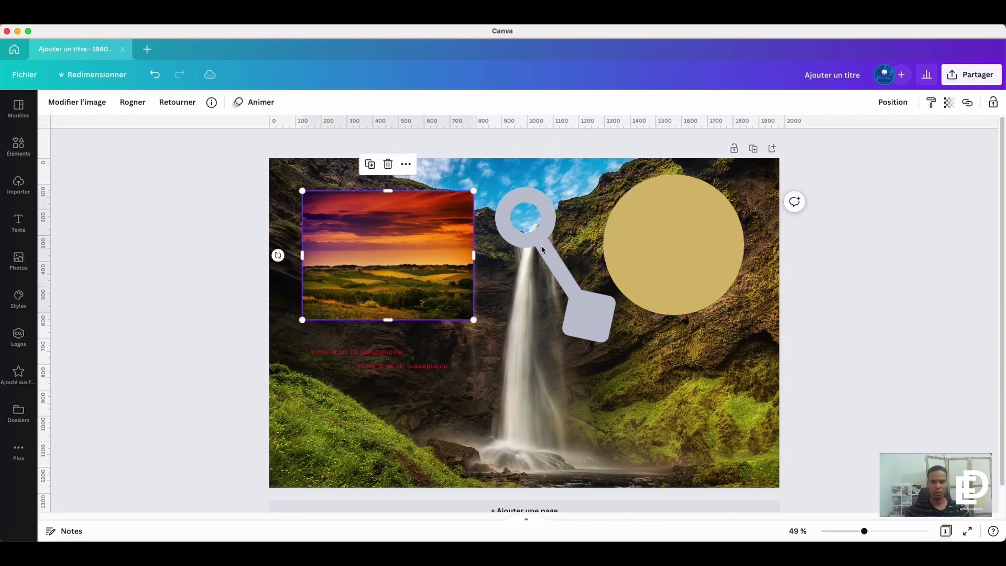
{"action": "left_click_drag", "start_coordinate": [156, 229], "coordinate": [905, 252]}
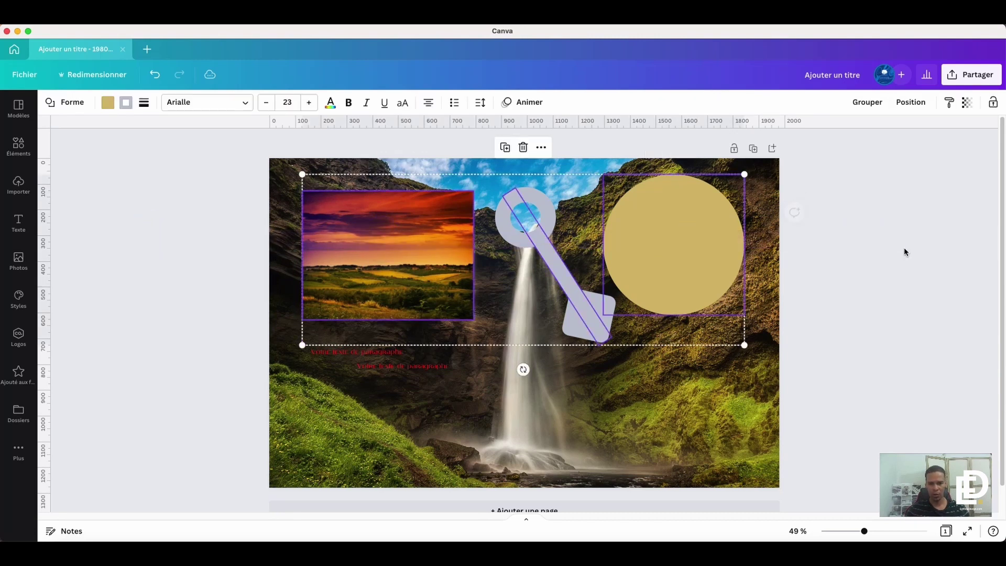
Clear the multiple selection and nudge the connector line slightly to the left
{"action": "left_click", "coordinate": [905, 248]}
{"action": "left_click_drag", "start_coordinate": [522, 220], "coordinate": [517, 189]}
Group the gold circle, the sunset photo and the lower paragraph text, leaving out the connector line
{"action": "left_click", "coordinate": [652, 225]}
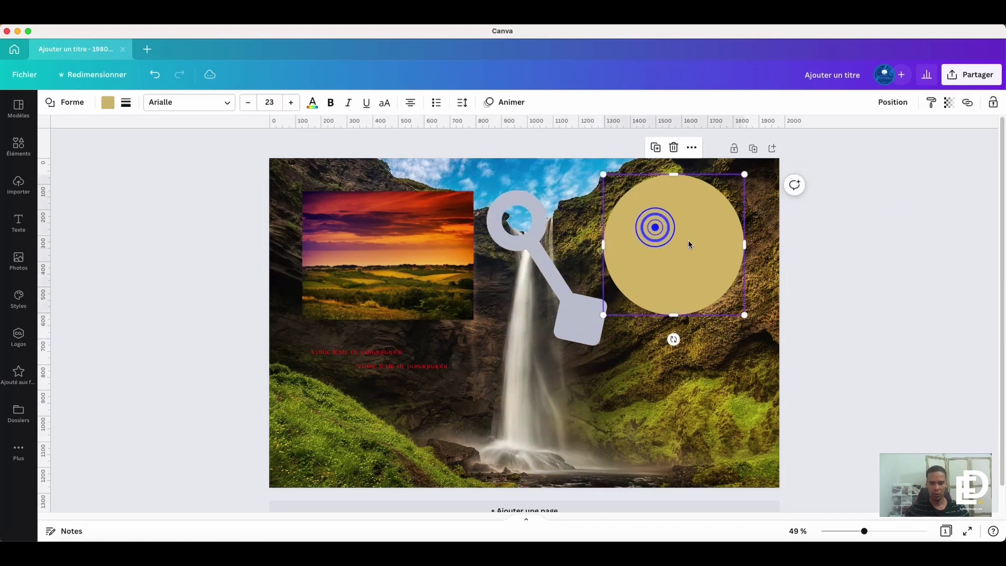
{"action": "left_click", "coordinate": [382, 253], "text": "shift"}
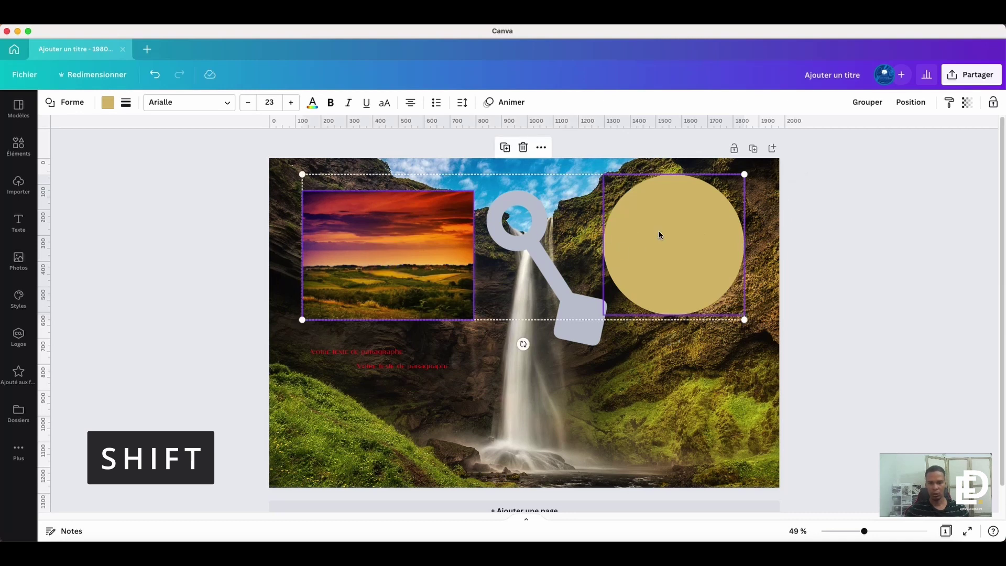
{"action": "left_click", "coordinate": [423, 365], "text": "shift"}
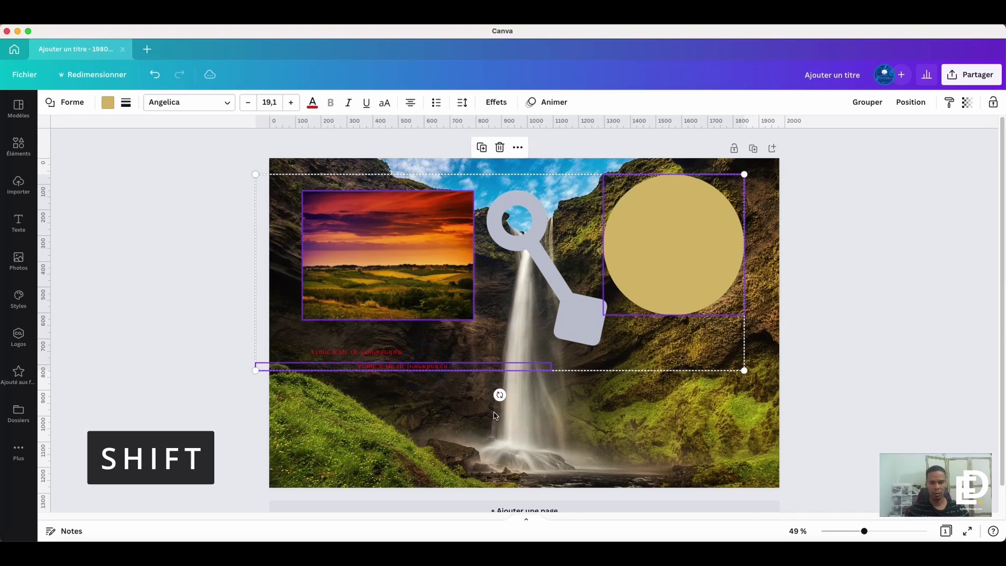
{"action": "left_click", "coordinate": [881, 101]}
{"action": "left_click", "coordinate": [897, 254]}
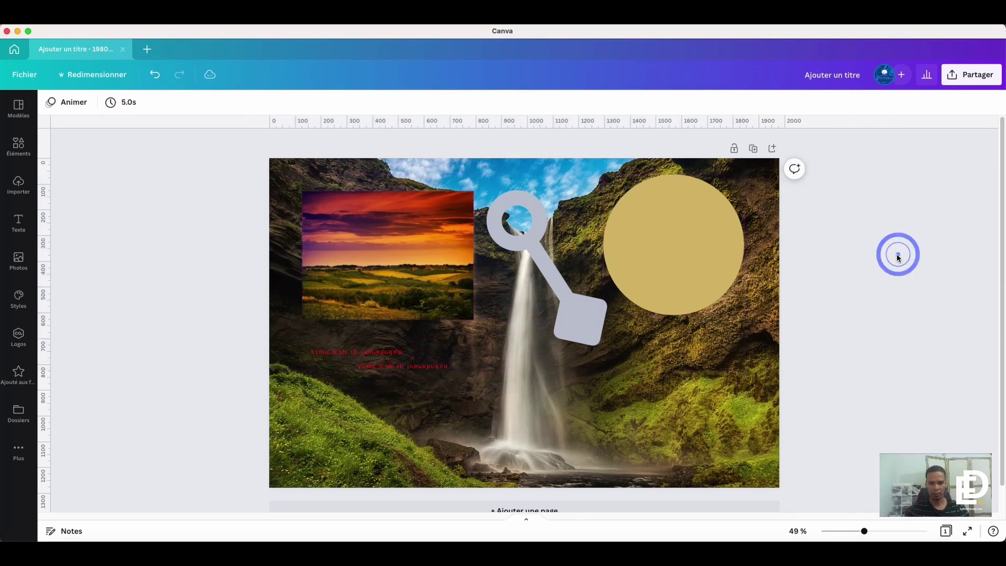
Move the group of circle, photo and text slightly down and to the right
{"action": "left_click", "coordinate": [725, 259]}
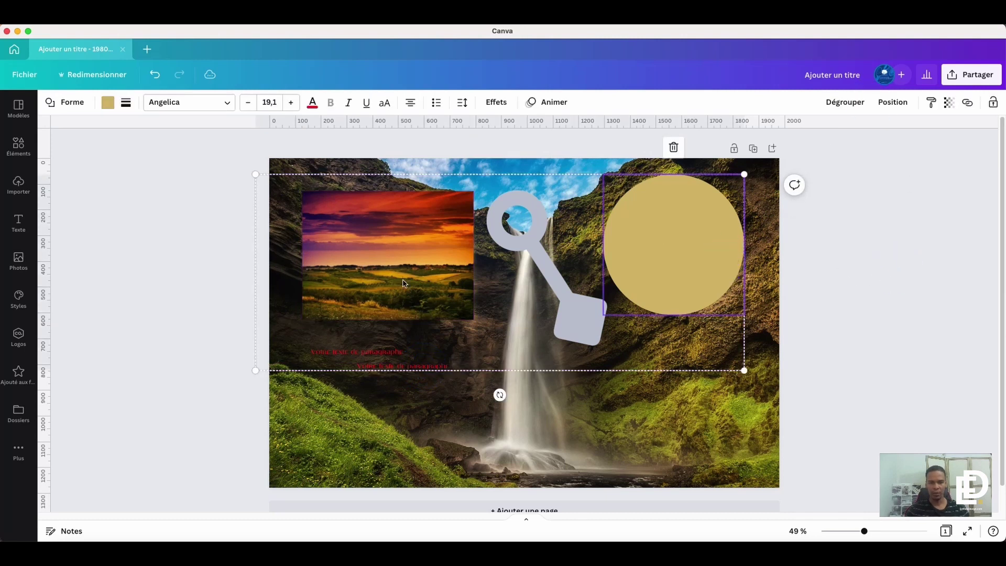
{"action": "mouse_move", "coordinate": [403, 283]}
{"action": "left_mouse_down"}
{"action": "mouse_move", "coordinate": [400, 274]}
{"action": "mouse_move", "coordinate": [408, 297]}
{"action": "mouse_move", "coordinate": [394, 273]}
{"action": "left_mouse_up"}
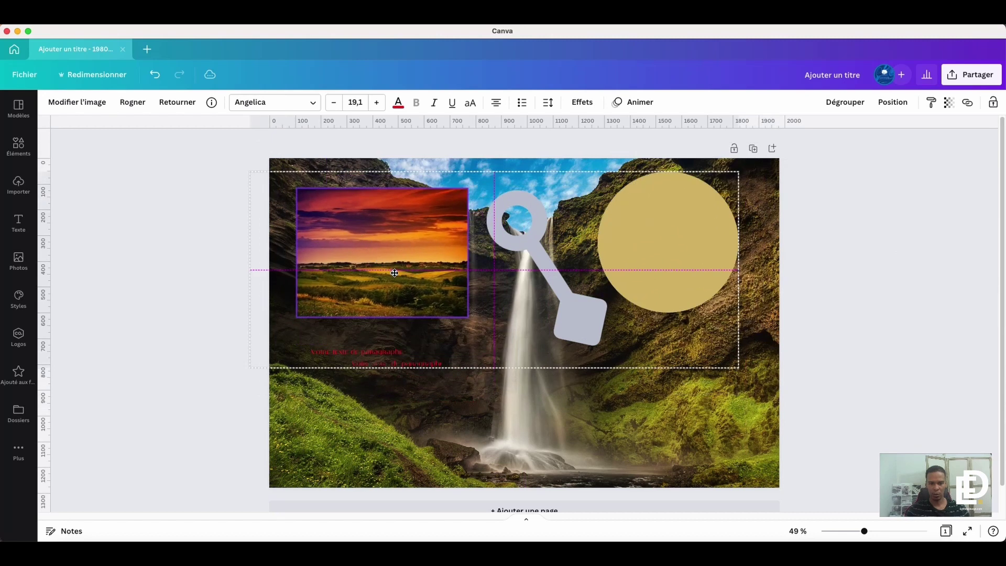
{"action": "left_click", "coordinate": [844, 272]}
{"action": "left_click_drag", "start_coordinate": [669, 222], "coordinate": [695, 240]}
Try to move the connector line that lies within the group's area, and undo the move
{"action": "left_click", "coordinate": [876, 261]}
{"action": "mouse_move", "coordinate": [534, 209]}
{"action": "left_mouse_down"}
{"action": "mouse_move", "coordinate": [537, 227]}
{"action": "mouse_move", "coordinate": [530, 218]}
{"action": "left_mouse_up"}
{"action": "key", "text": "super+z"}
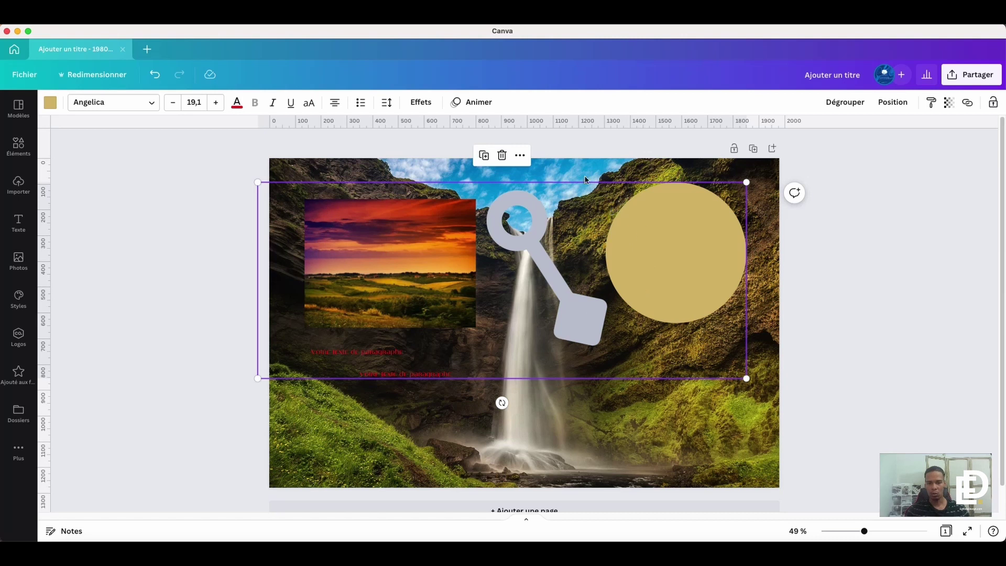
Lock the group of circle, photo and text, and deselect it
{"action": "left_click", "coordinate": [992, 103]}
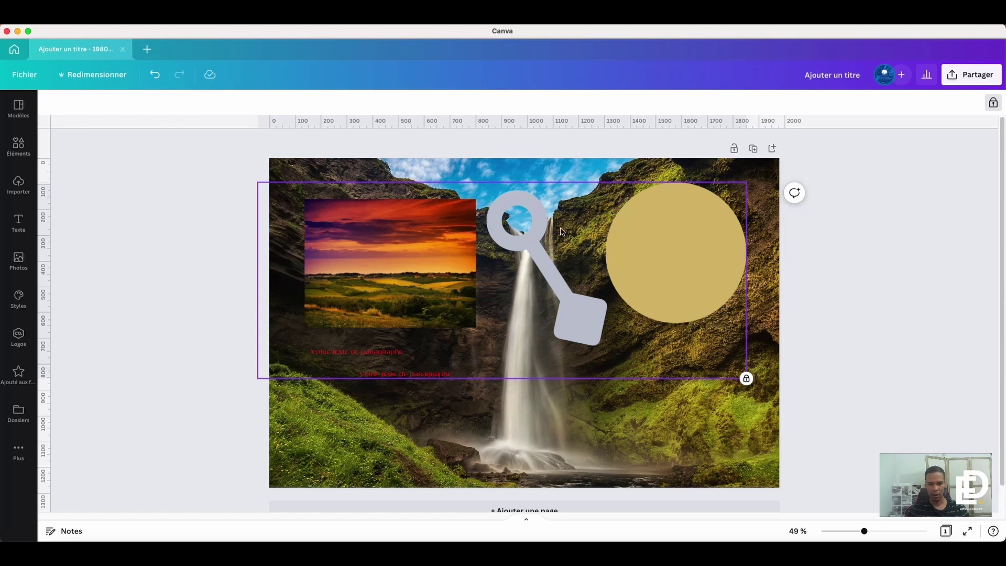
{"action": "left_click", "coordinate": [536, 219]}
{"action": "left_click", "coordinate": [529, 158]}
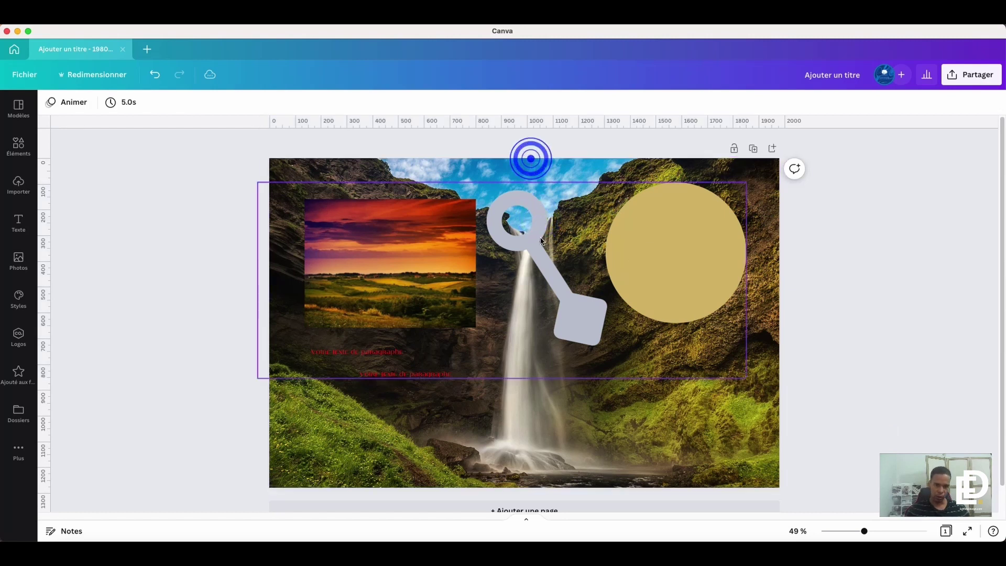
Select the connector line lying beneath the locked group and move it slightly to the left
{"action": "left_click", "coordinate": [538, 238]}
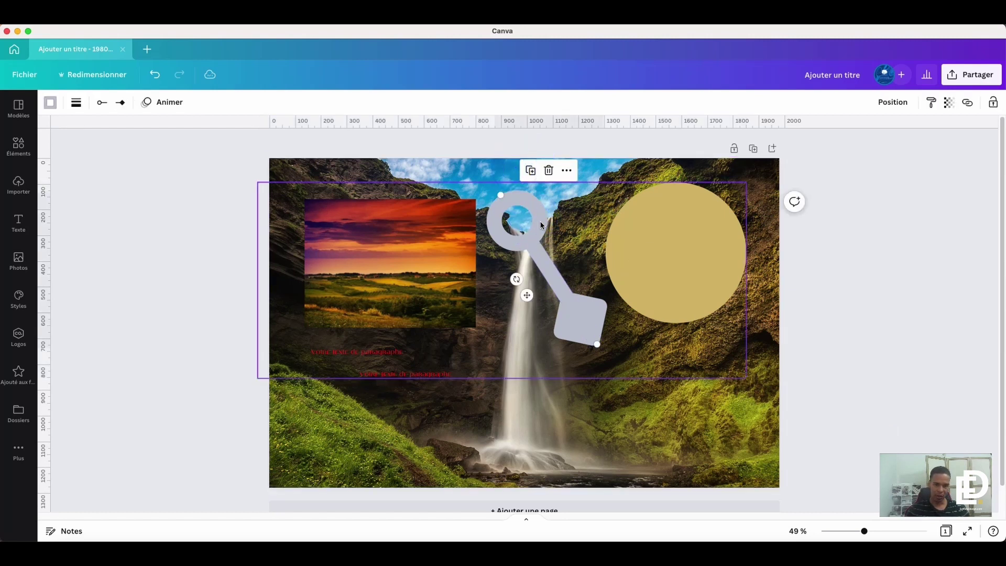
{"action": "left_click_drag", "start_coordinate": [523, 148], "coordinate": [550, 233]}
{"action": "left_click", "coordinate": [853, 280]}
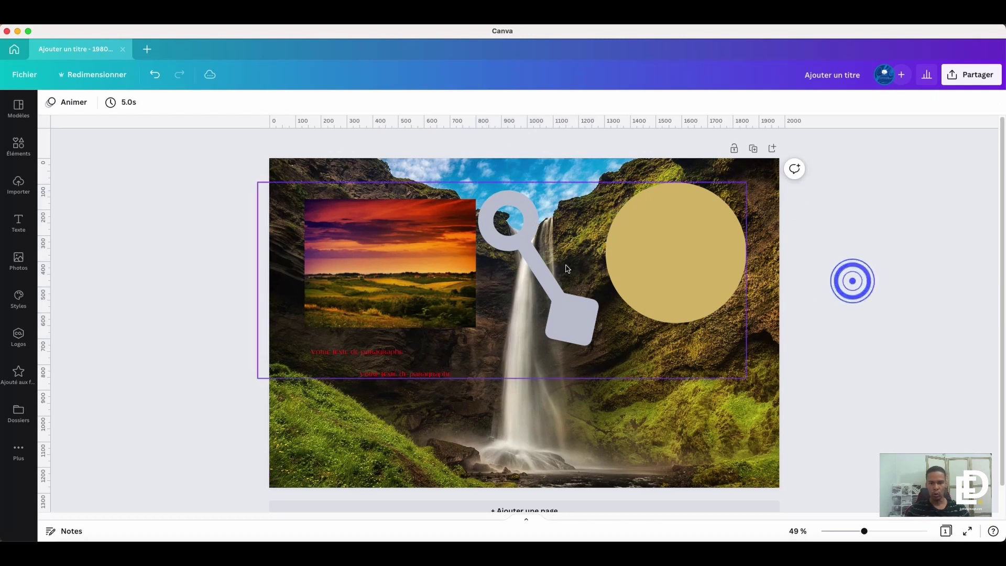
Select the connector line on its own through the locked group that covers it
{"action": "left_click", "coordinate": [543, 278]}
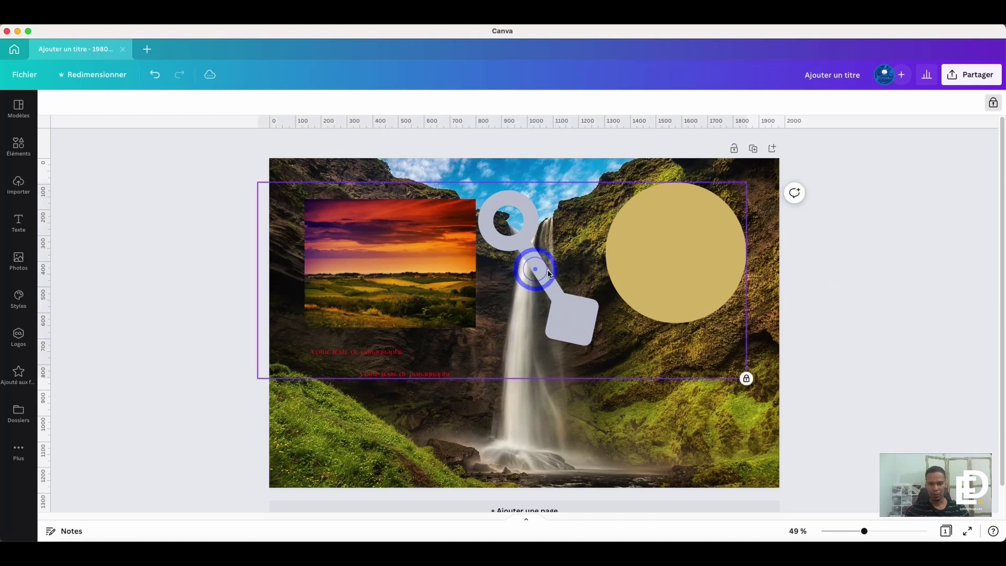
{"action": "left_click", "coordinate": [516, 129]}
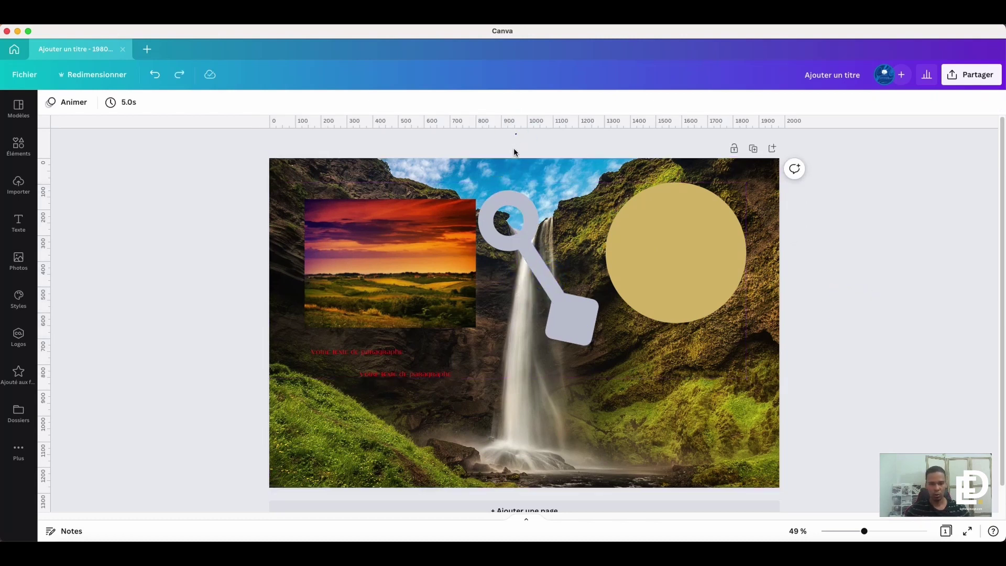
{"action": "left_click_drag", "start_coordinate": [517, 134], "coordinate": [440, 393]}
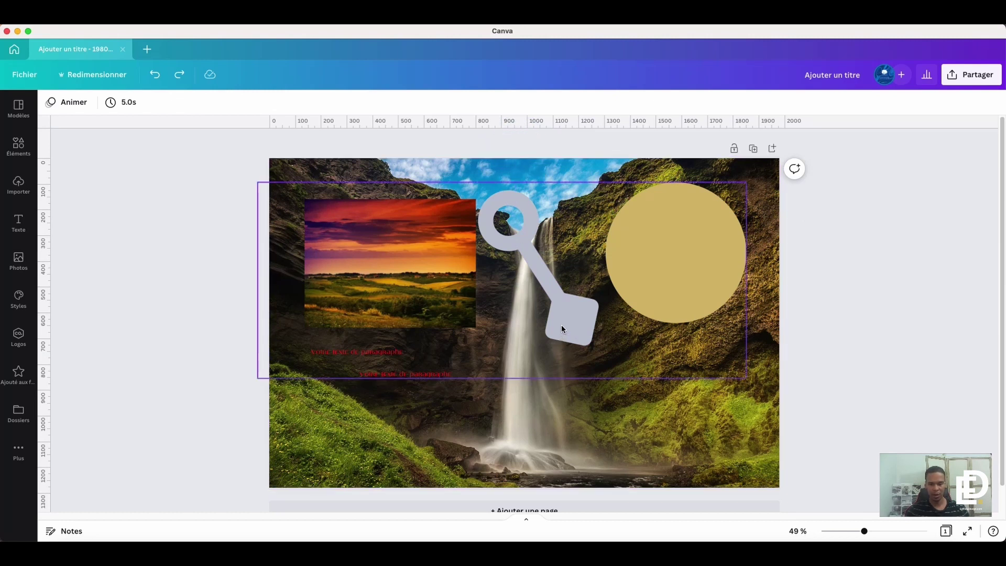
{"action": "left_click", "coordinate": [543, 275], "text": "super"}
{"action": "left_click", "coordinate": [545, 276], "text": "super"}
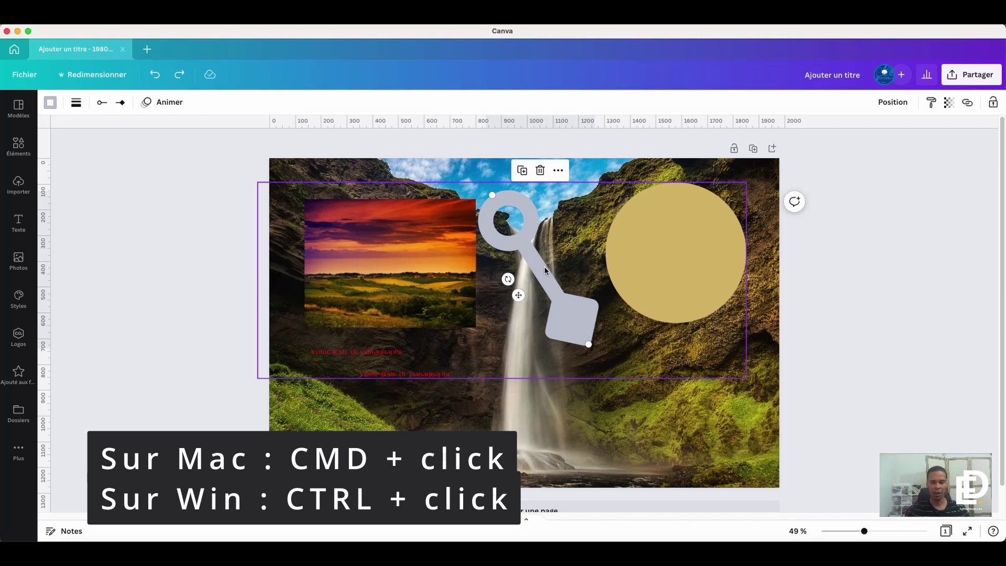
Move the connector line slightly within the locked group's area, deselect it, and select it again through the group
{"action": "left_click_drag", "start_coordinate": [544, 266], "coordinate": [510, 279]}
{"action": "left_click", "coordinate": [851, 300]}
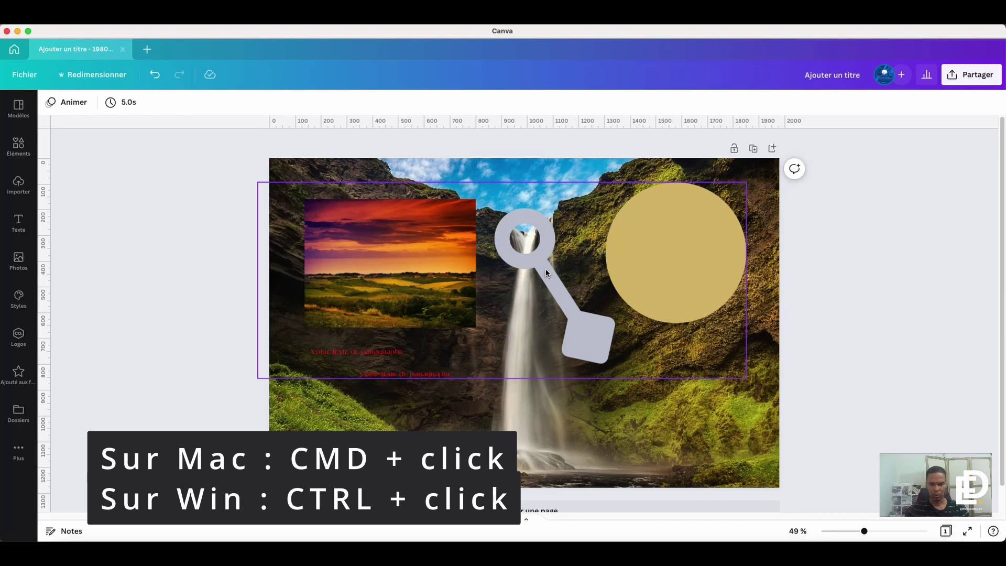
{"action": "left_click", "coordinate": [546, 269], "text": "super"}
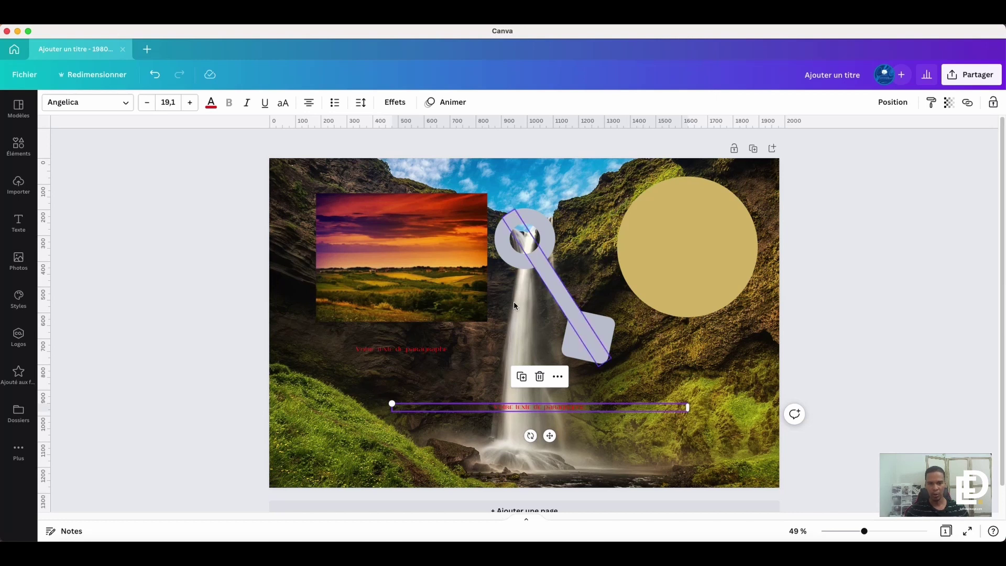
Lock the position of the lower text box while leaving its wording editable
{"action": "key", "text": "alt+shift+l"}
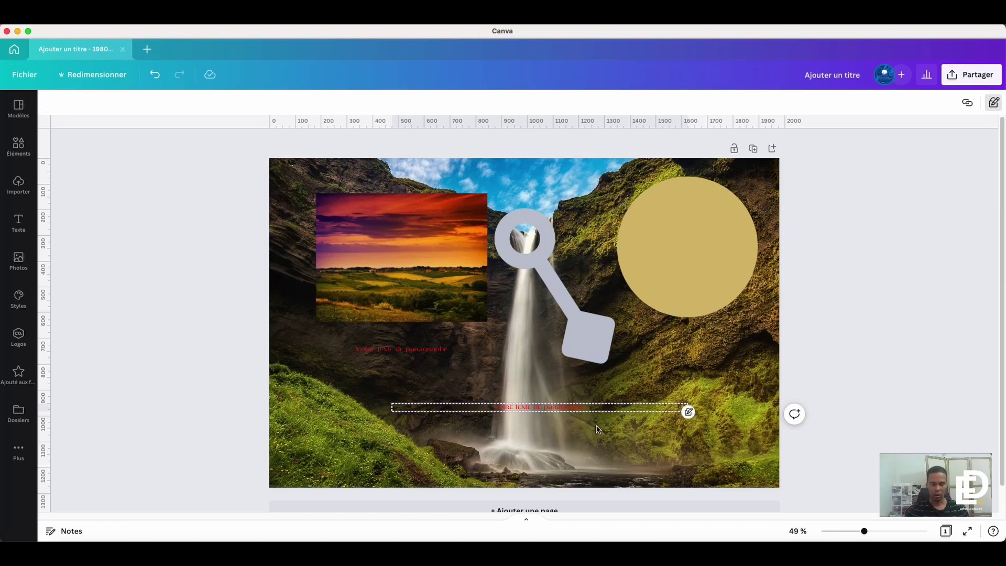
{"action": "left_click", "coordinate": [993, 103]}
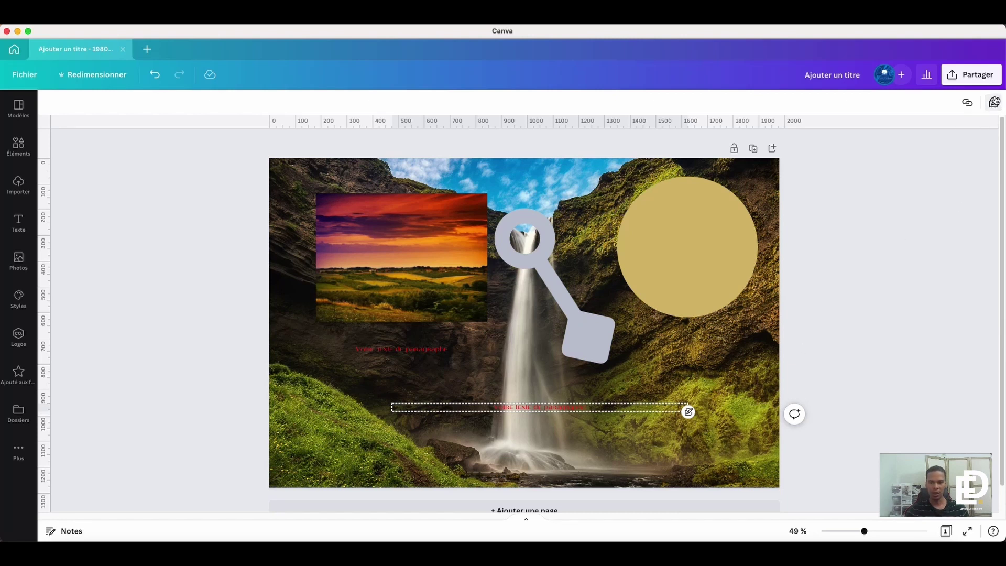
{"action": "mouse_move", "coordinate": [689, 412]}
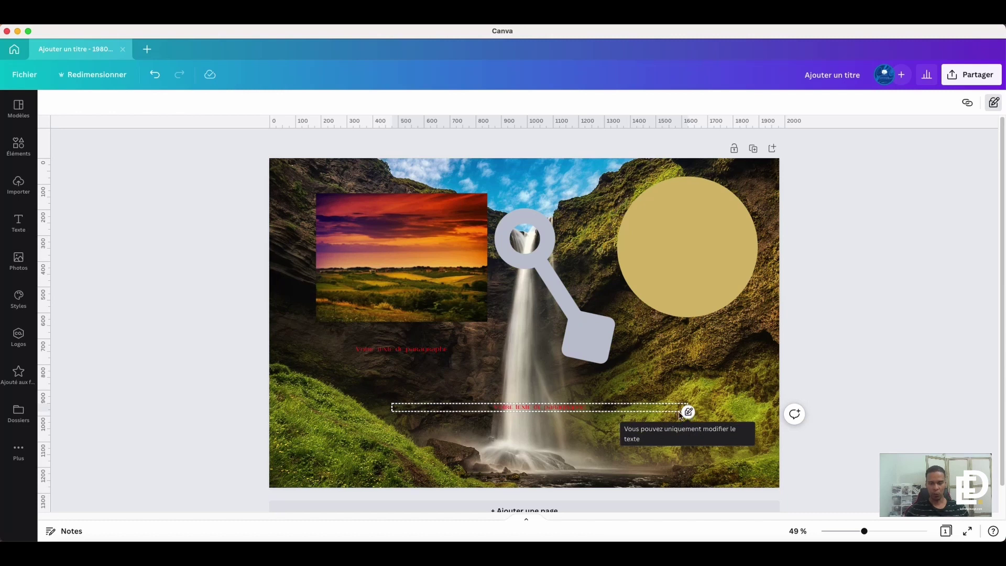
Replace the wording of the position-locked lower text box with "Modification dans mon texte" and deselect it
{"action": "left_click", "coordinate": [567, 407]}
{"action": "left_click", "coordinate": [521, 404]}
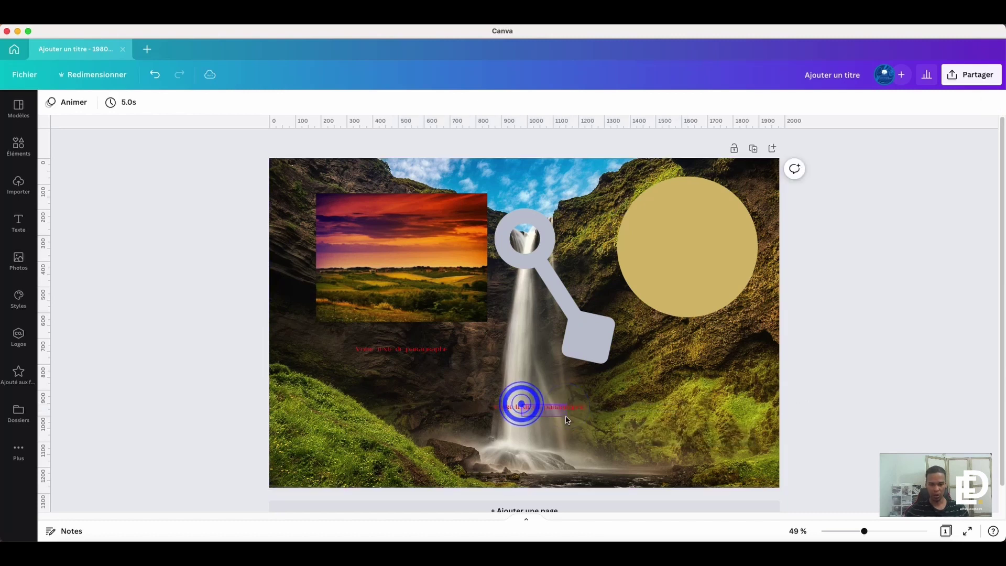
{"action": "left_click", "coordinate": [568, 408]}
{"action": "left_click", "coordinate": [575, 408]}
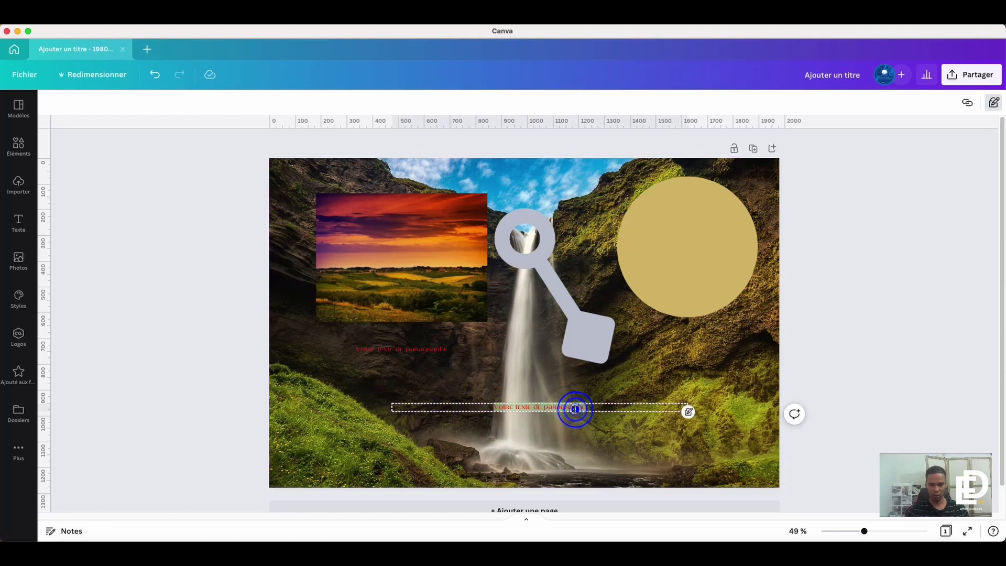
{"action": "type", "text": "Va"}
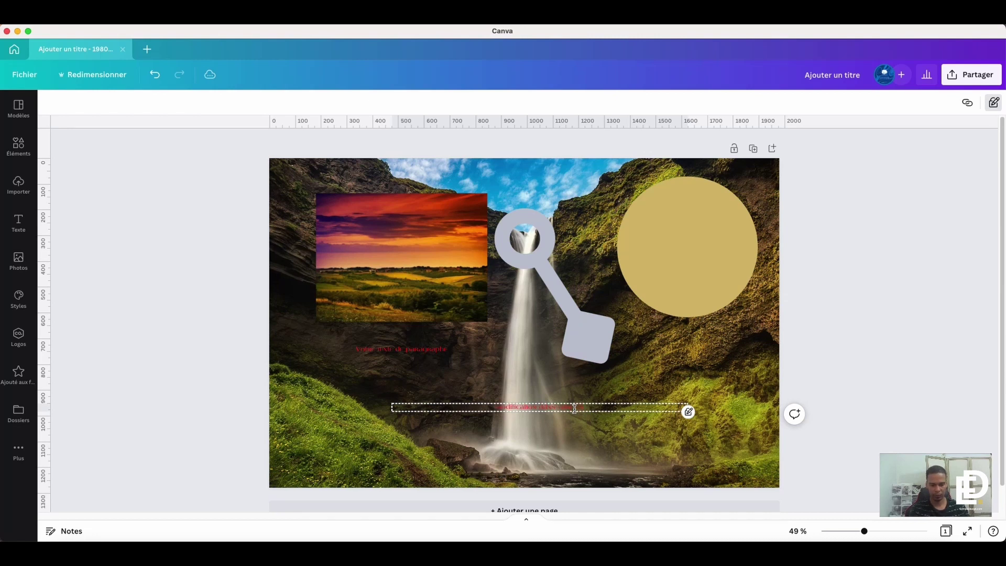
{"action": "left_click", "coordinate": [819, 383]}
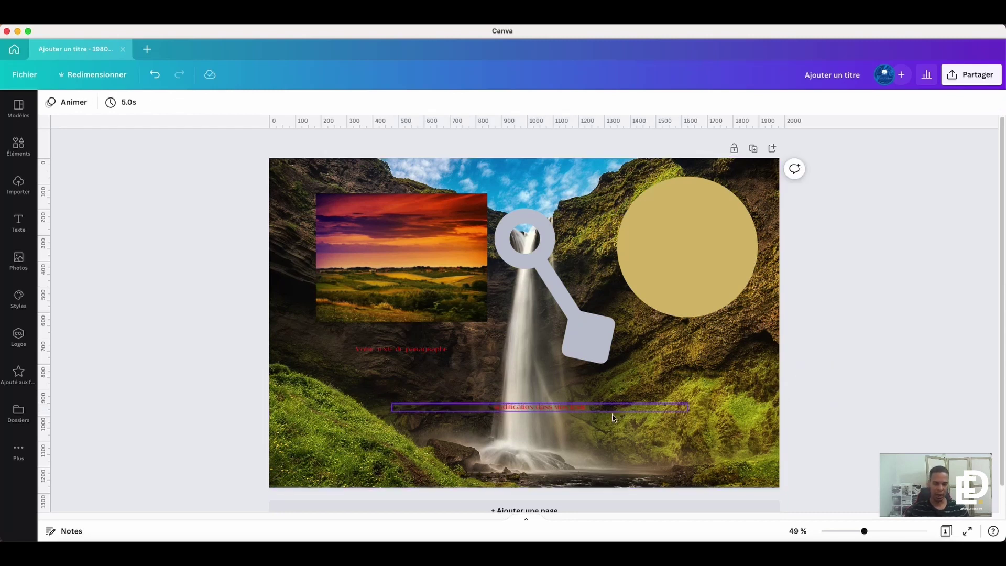
Fully lock the lower text box and try to edit its wording
{"action": "left_click", "coordinate": [582, 413]}
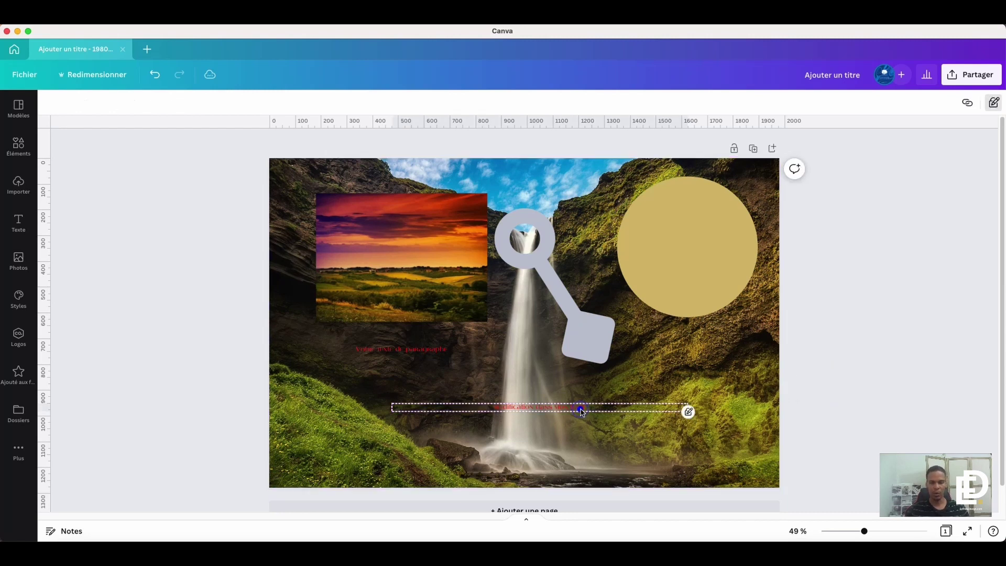
{"action": "left_click", "coordinate": [993, 104]}
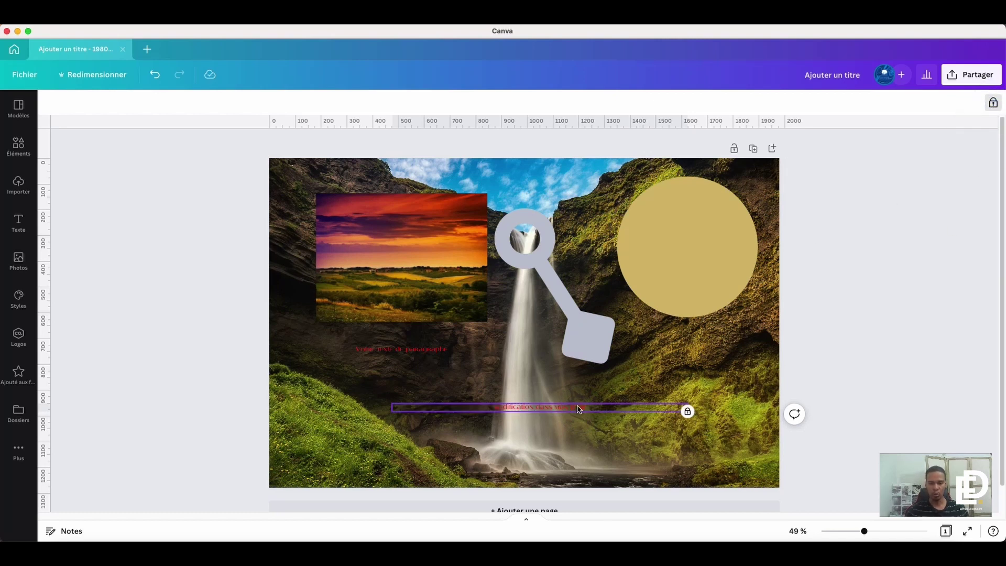
{"action": "left_click", "coordinate": [511, 410]}
{"action": "left_click", "coordinate": [521, 406]}
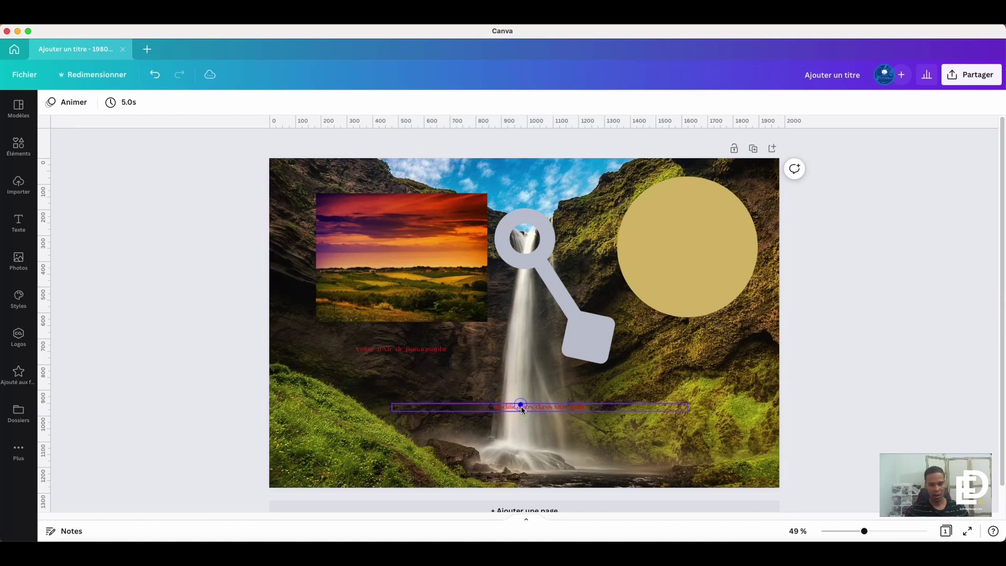
{"action": "left_click", "coordinate": [531, 408]}
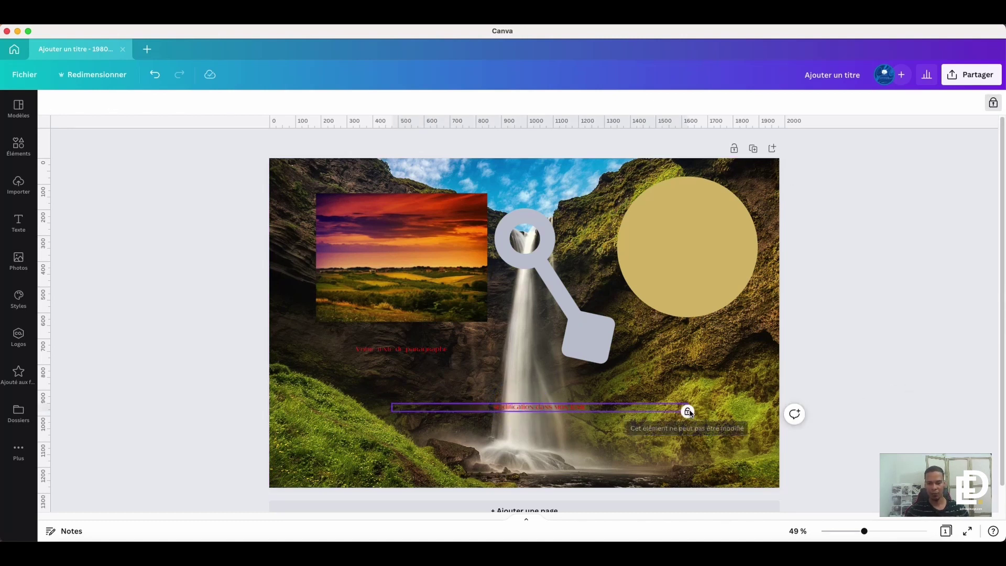
{"action": "left_click", "coordinate": [686, 410]}
{"action": "left_click", "coordinate": [836, 383]}
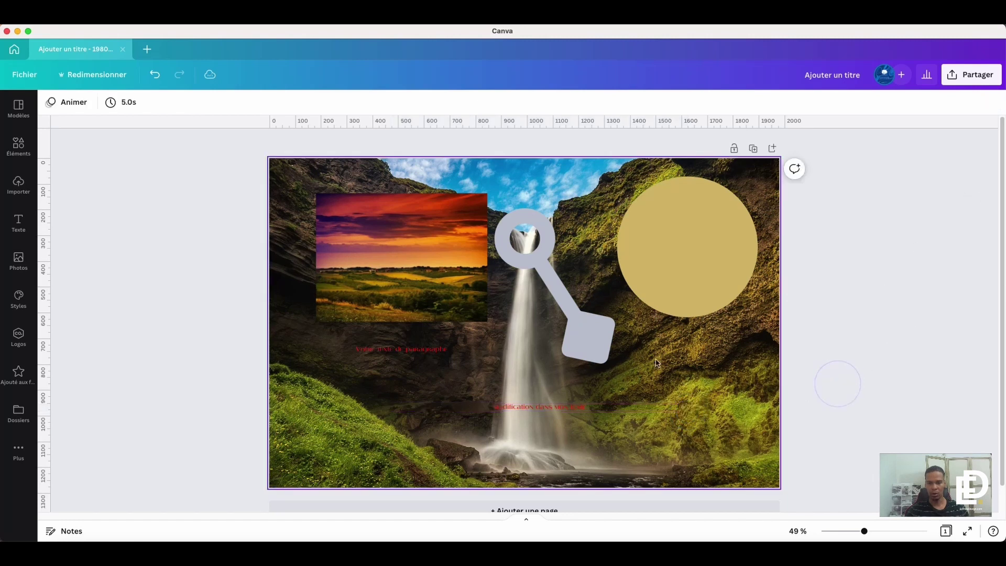
Select the connector line, the sunset photo and the circle in turn
{"action": "left_click", "coordinate": [602, 326]}
{"action": "left_click", "coordinate": [409, 282]}
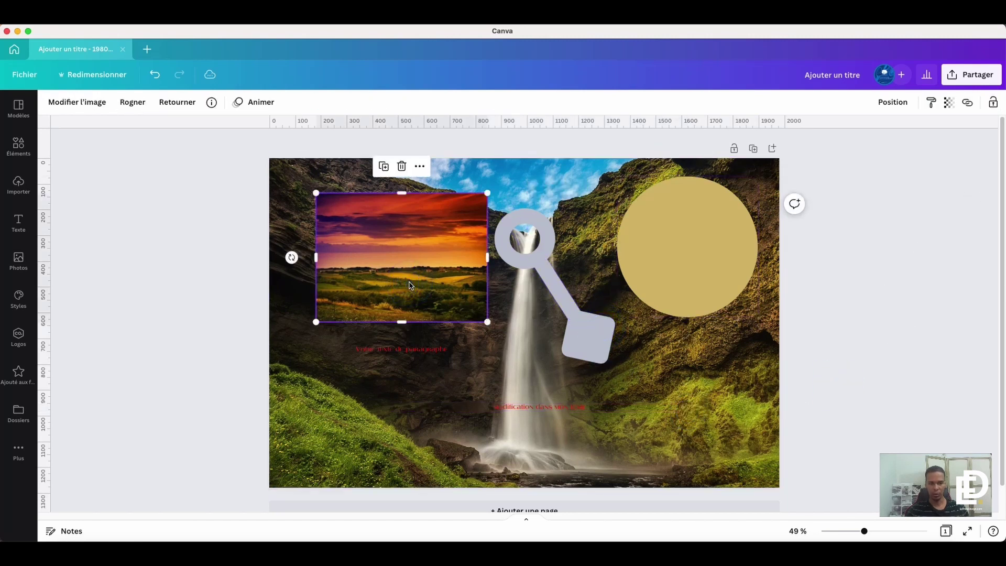
{"action": "key", "text": "Tab"}
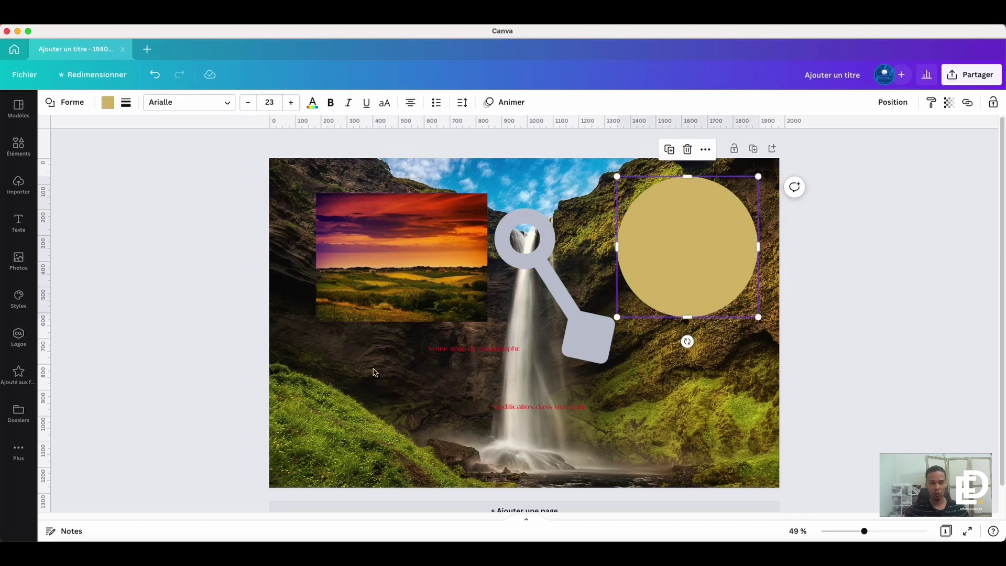
Replace the waterfall page background with the blue gradient from the Dégradés backgrounds
{"action": "left_click", "coordinate": [374, 370]}
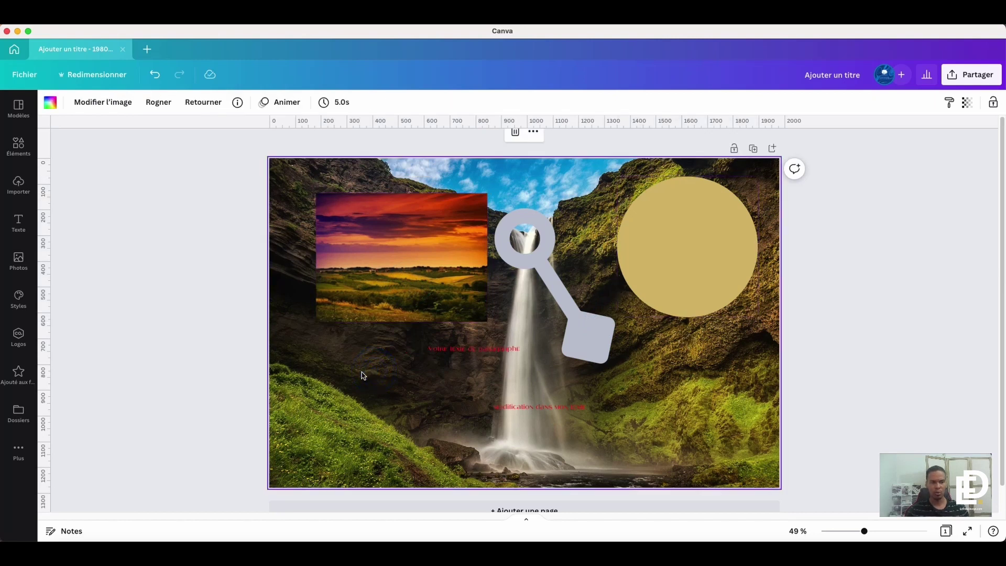
{"action": "left_click", "coordinate": [18, 453]}
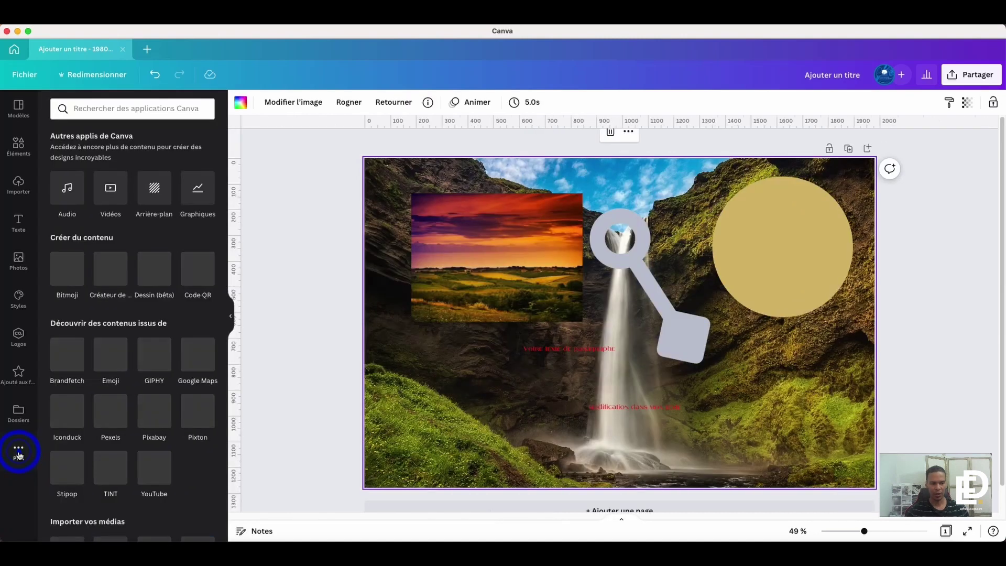
{"action": "left_click", "coordinate": [155, 193]}
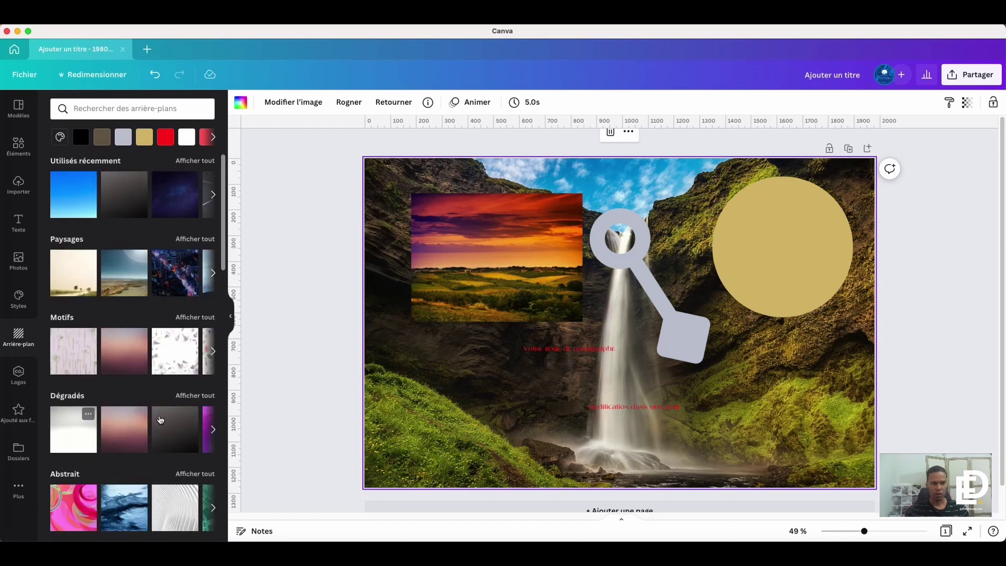
{"action": "left_click", "coordinate": [195, 395]}
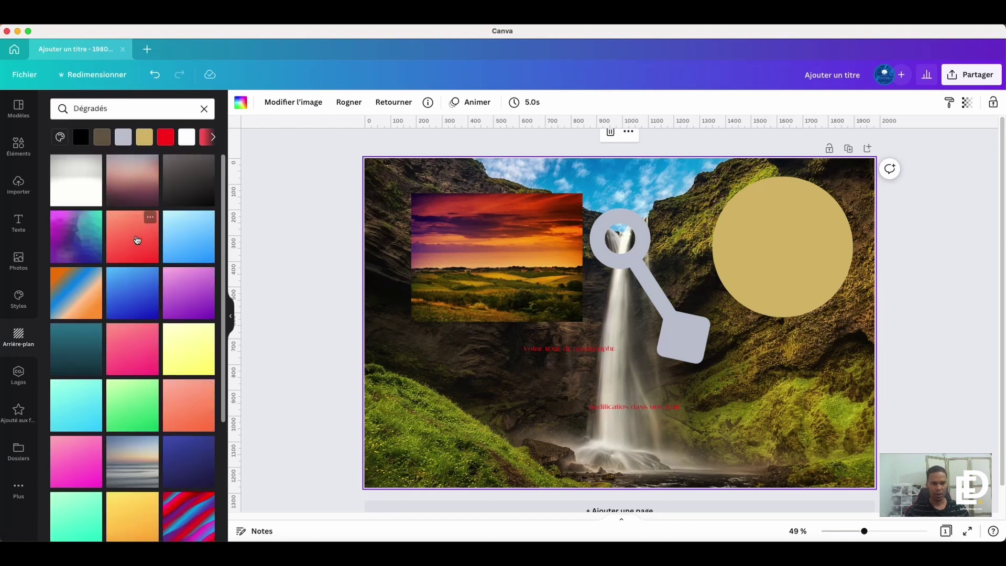
{"action": "left_click", "coordinate": [129, 293]}
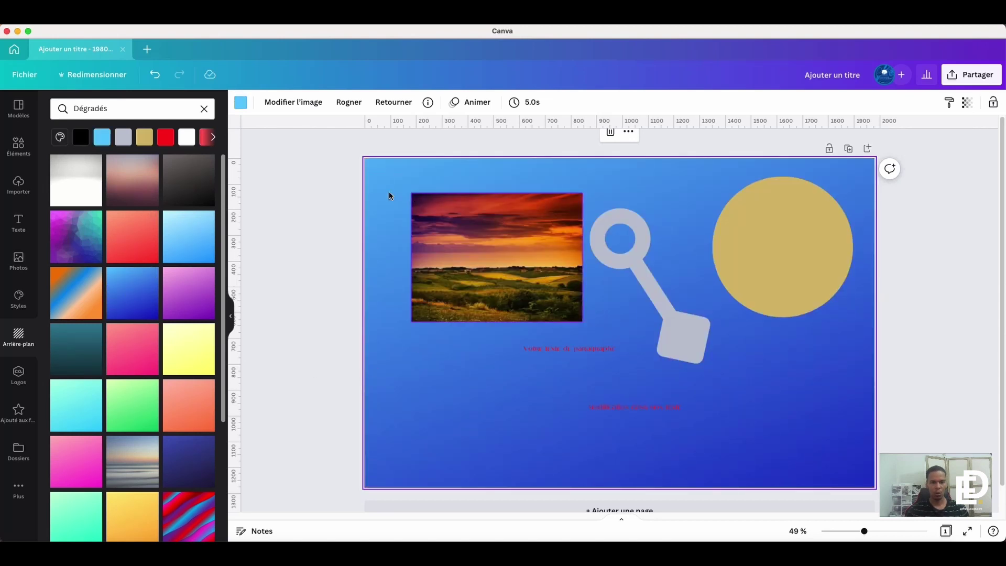
{"action": "left_click", "coordinate": [374, 191]}
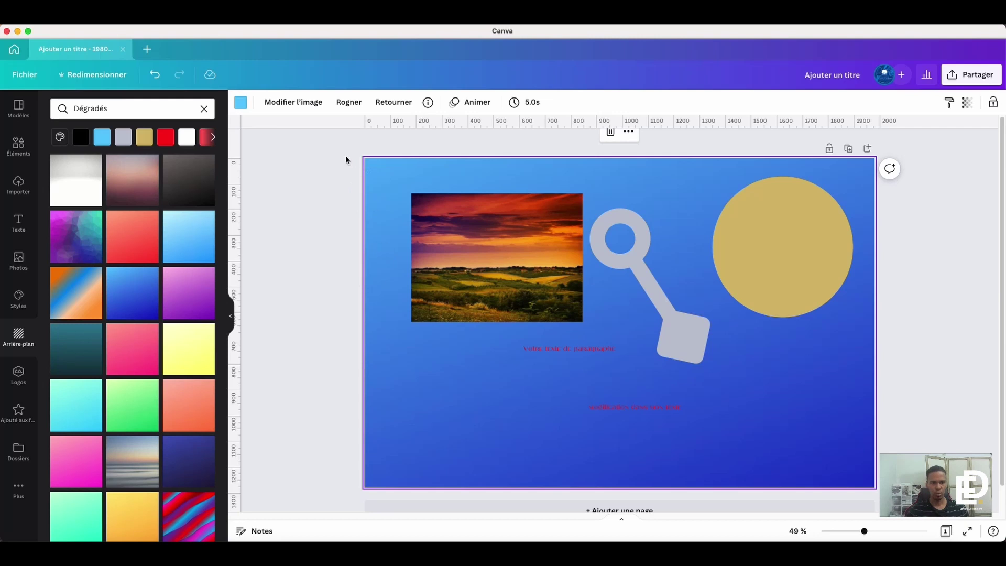
Recolour the light blue end of the background gradient to red
{"action": "left_click", "coordinate": [241, 102]}
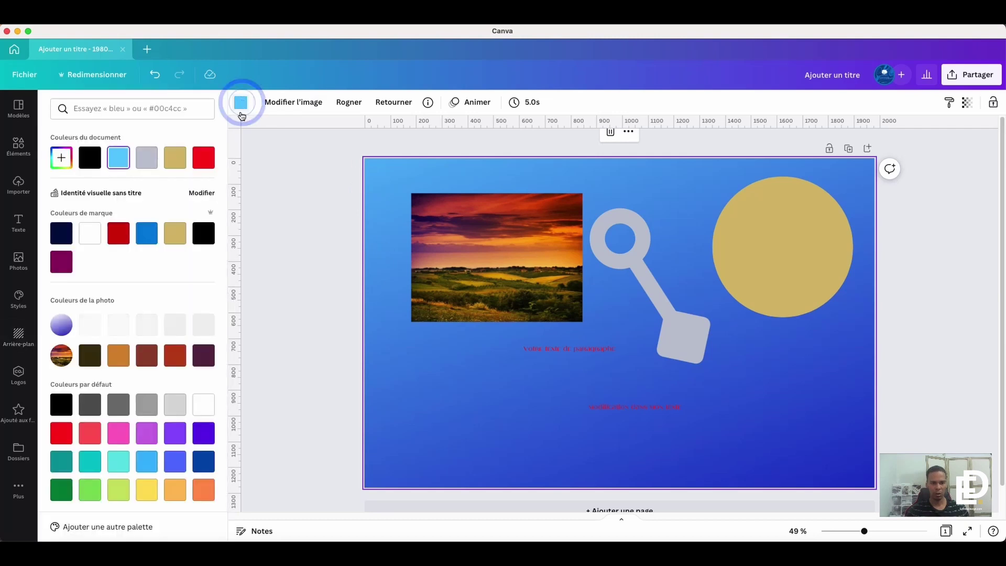
{"action": "left_click", "coordinate": [207, 157]}
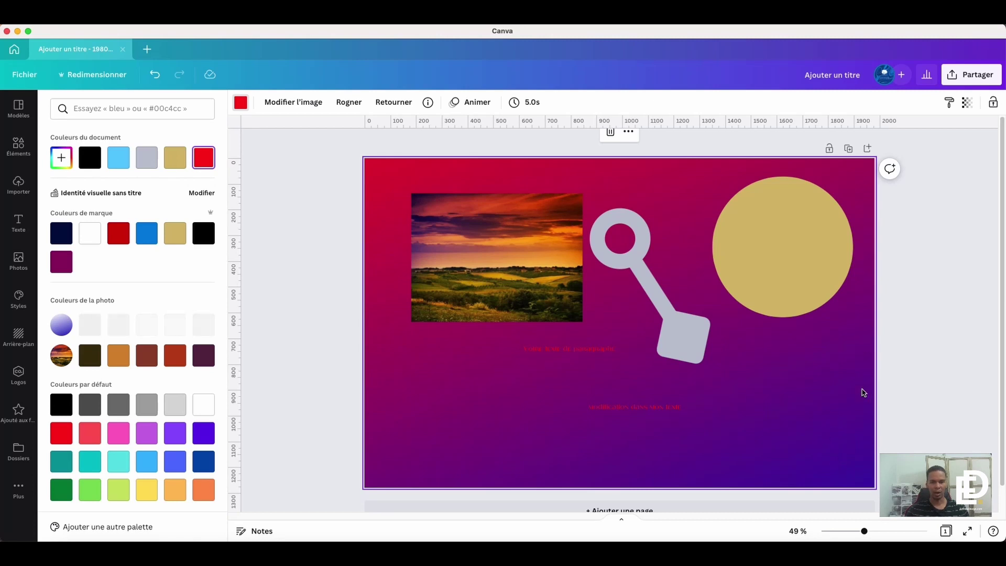
{"action": "left_click", "coordinate": [246, 102]}
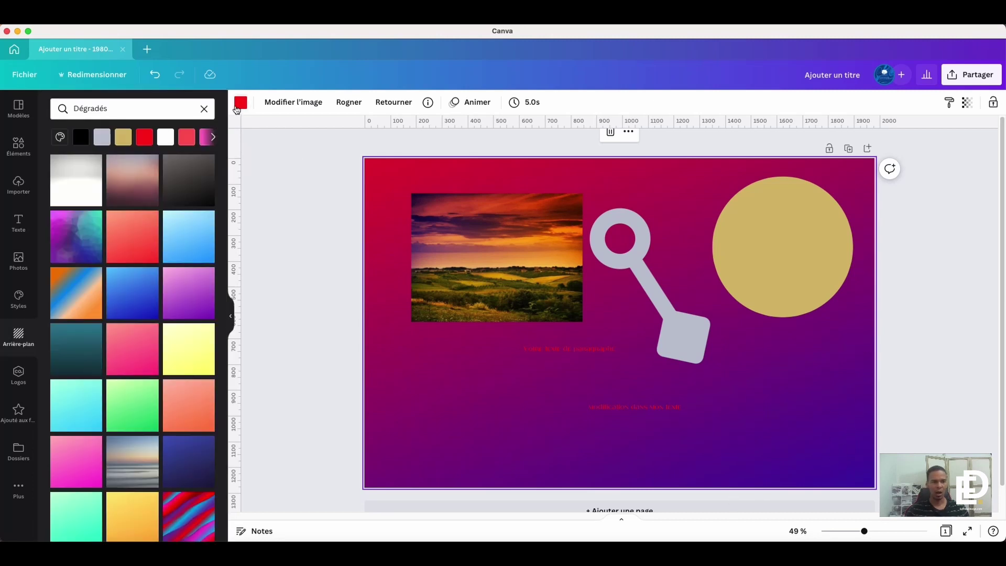
Change the red end of the background gradient to purple from the default colours
{"action": "left_click", "coordinate": [240, 103]}
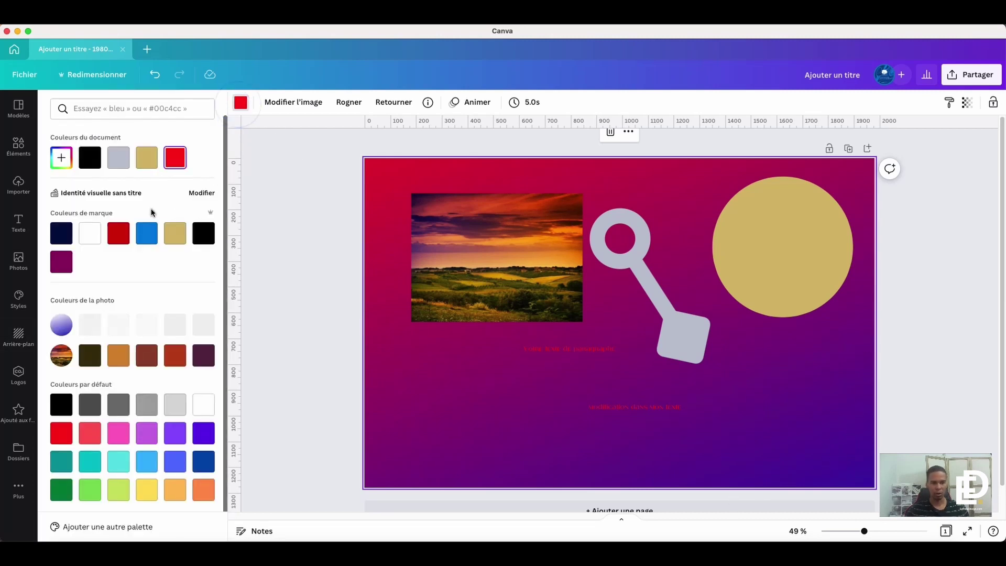
{"action": "left_click", "coordinate": [147, 432]}
{"action": "left_click", "coordinate": [289, 266]}
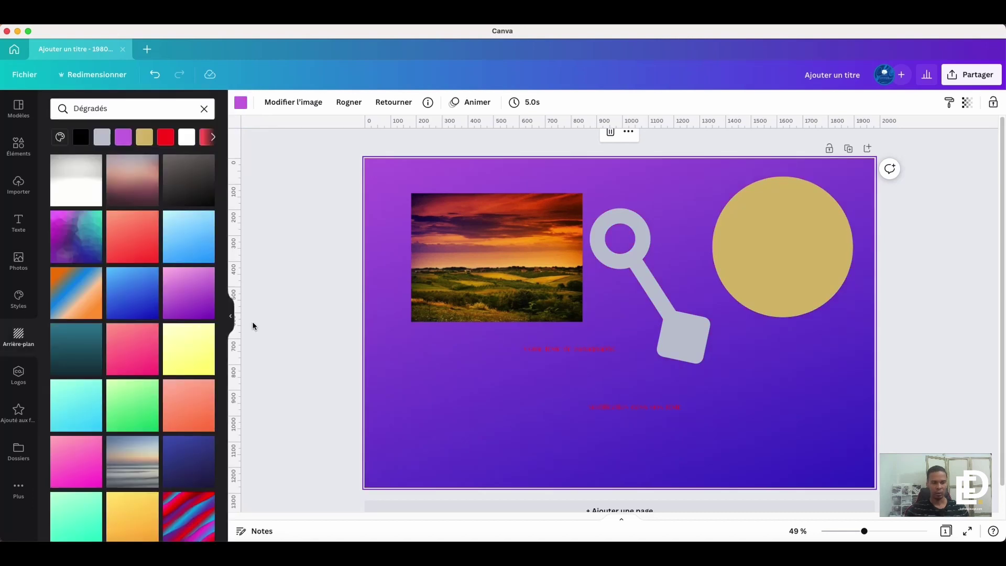
{"action": "left_click", "coordinate": [432, 369]}
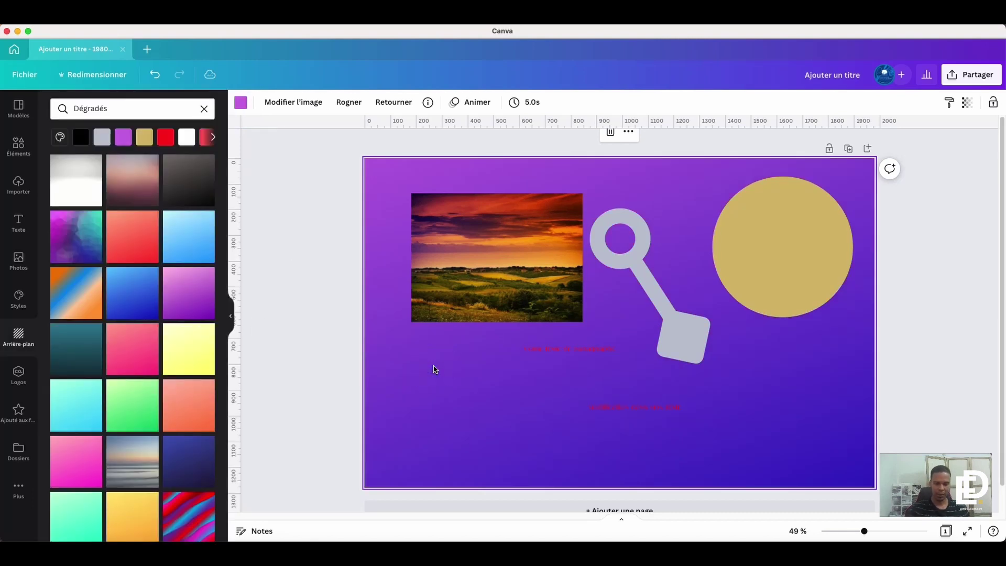
Delete the gradient background and the solid purple fill beneath it from the page
{"action": "left_click", "coordinate": [417, 389]}
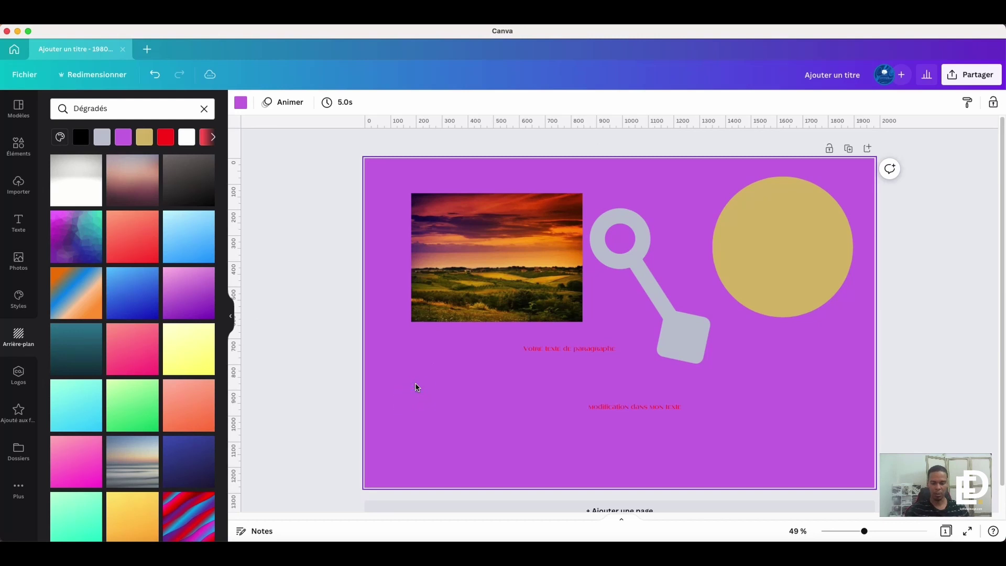
{"action": "key", "text": "Delete"}
{"action": "left_click", "coordinate": [418, 360]}
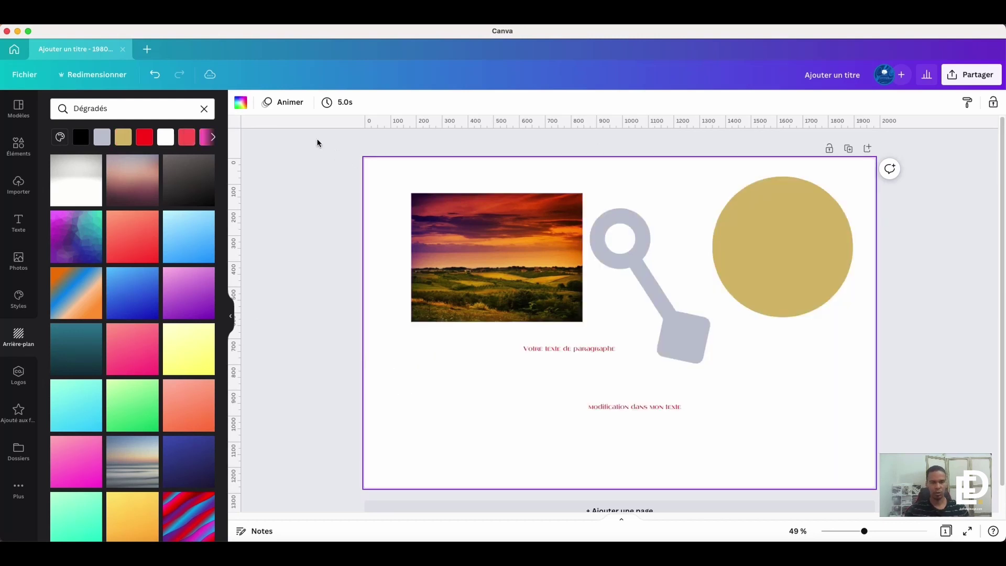
{"action": "left_click", "coordinate": [158, 76]}
Duplicate the sunset photo, setting one copy as the page background and moving the other to the page's upper-left corner
{"action": "left_click", "coordinate": [466, 230]}
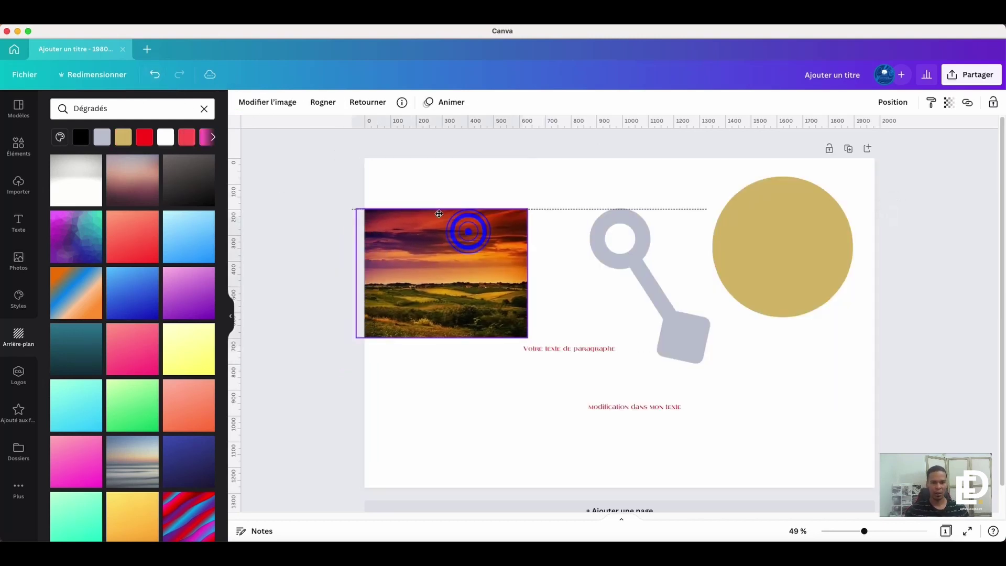
{"action": "key", "text": "super+d"}
{"action": "right_click", "coordinate": [465, 229]}
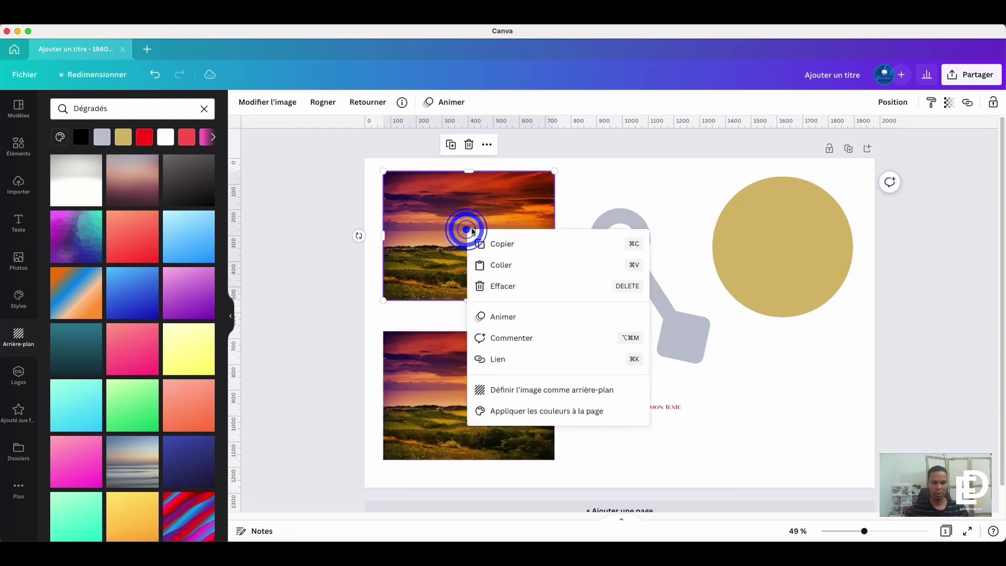
{"action": "left_click", "coordinate": [516, 398]}
{"action": "left_click_drag", "start_coordinate": [458, 382], "coordinate": [444, 209]}
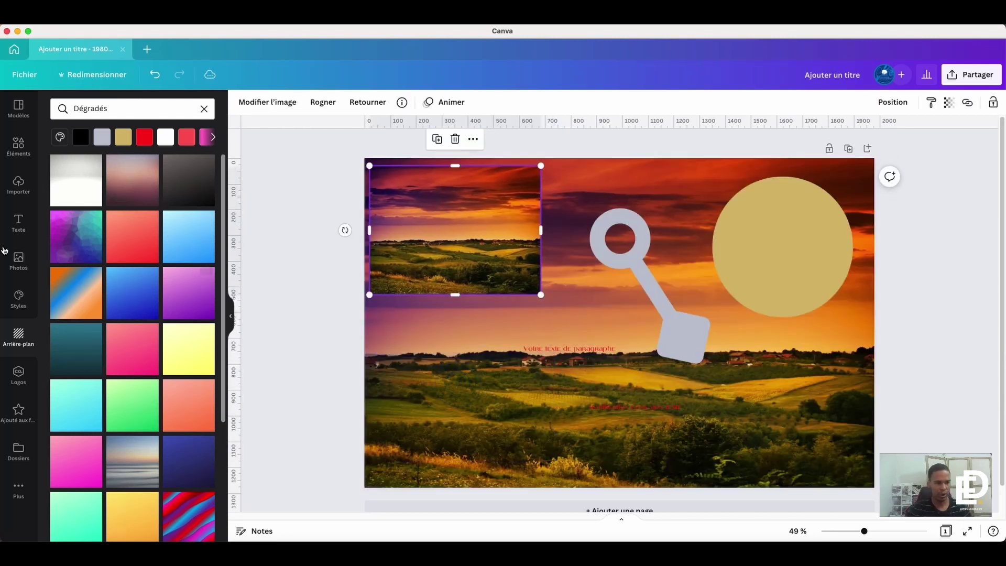
Search the elements library for "dégradé"
{"action": "left_click", "coordinate": [231, 316]}
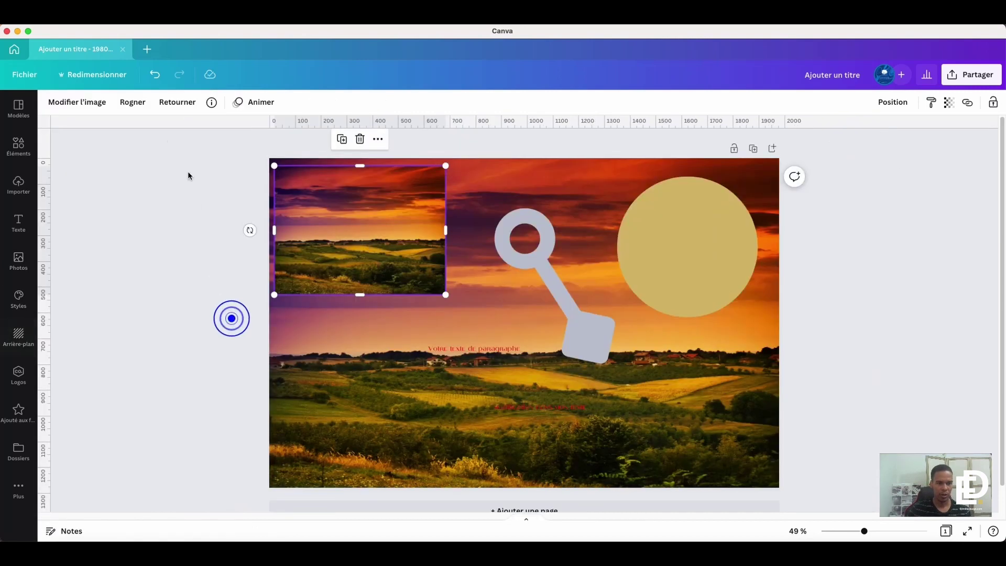
{"action": "left_click", "coordinate": [19, 144]}
{"action": "left_click", "coordinate": [132, 103]}
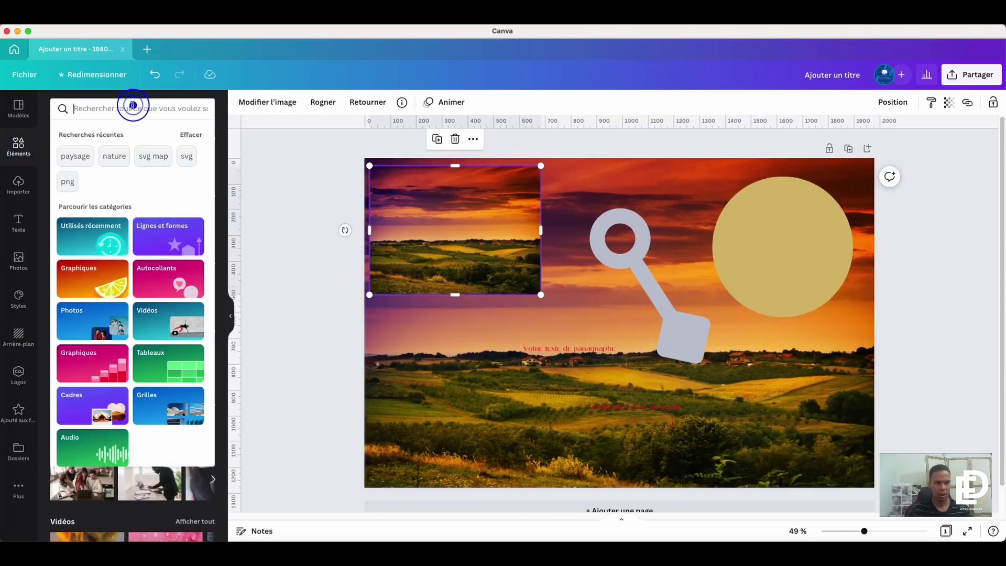
{"action": "type", "text": "degra"}
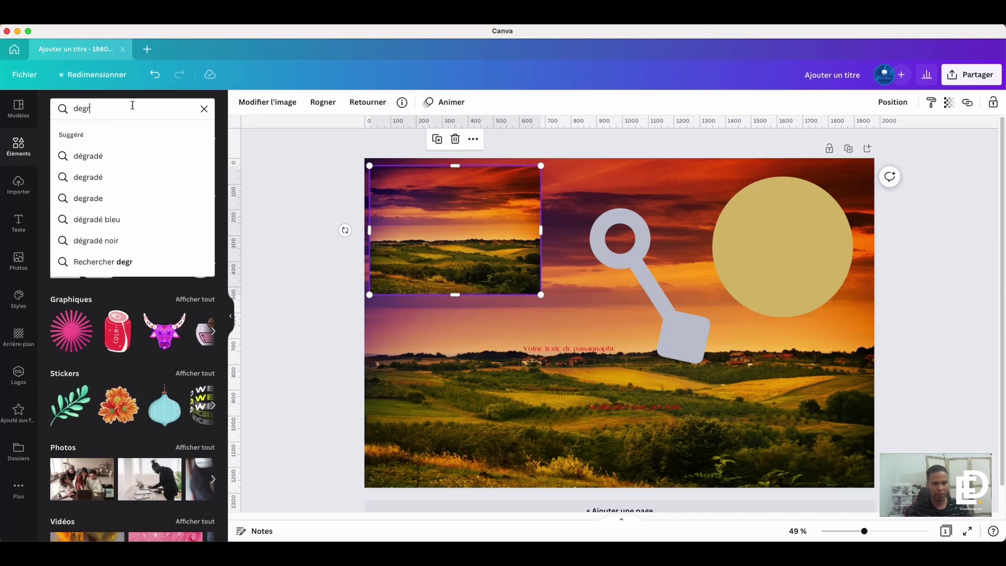
{"action": "left_click", "coordinate": [91, 178]}
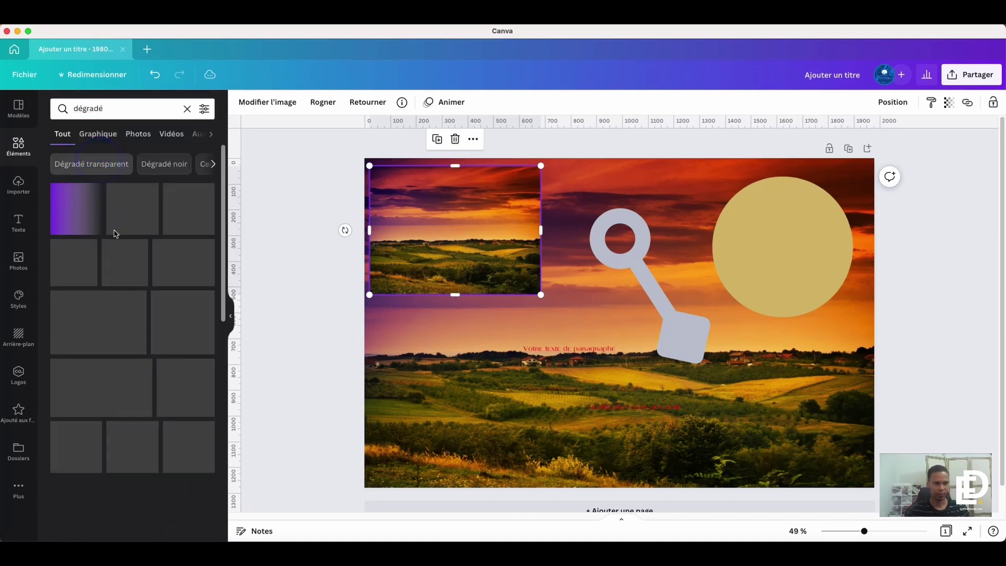
Add the teal-to-purple gradient square to the page and place it below the small sunset photo
{"action": "scroll", "coordinate": [157, 246], "scroll_direction": "down", "scroll_amount": 2}
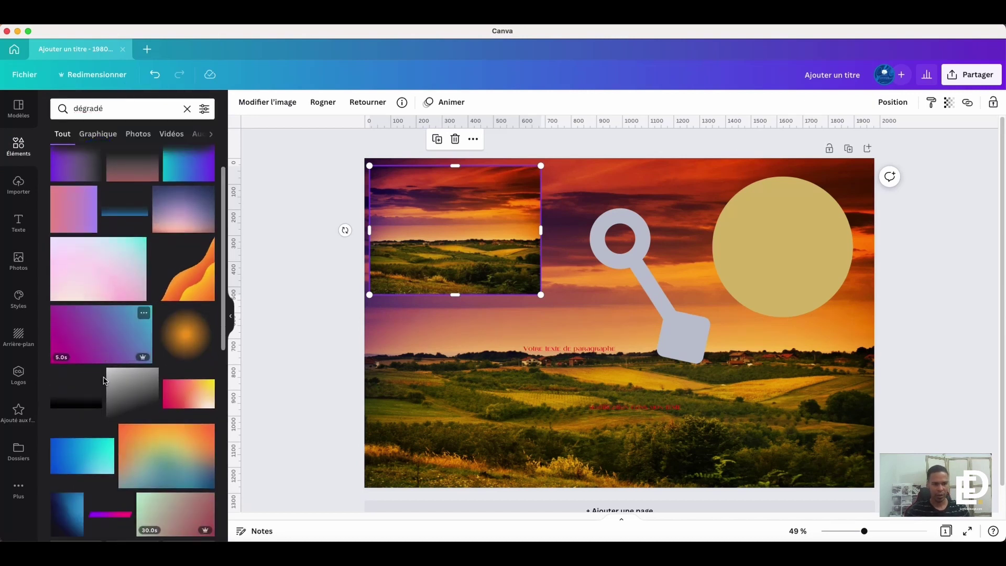
{"action": "scroll", "coordinate": [167, 235], "scroll_direction": "up", "scroll_amount": 2}
{"action": "left_click", "coordinate": [185, 219]}
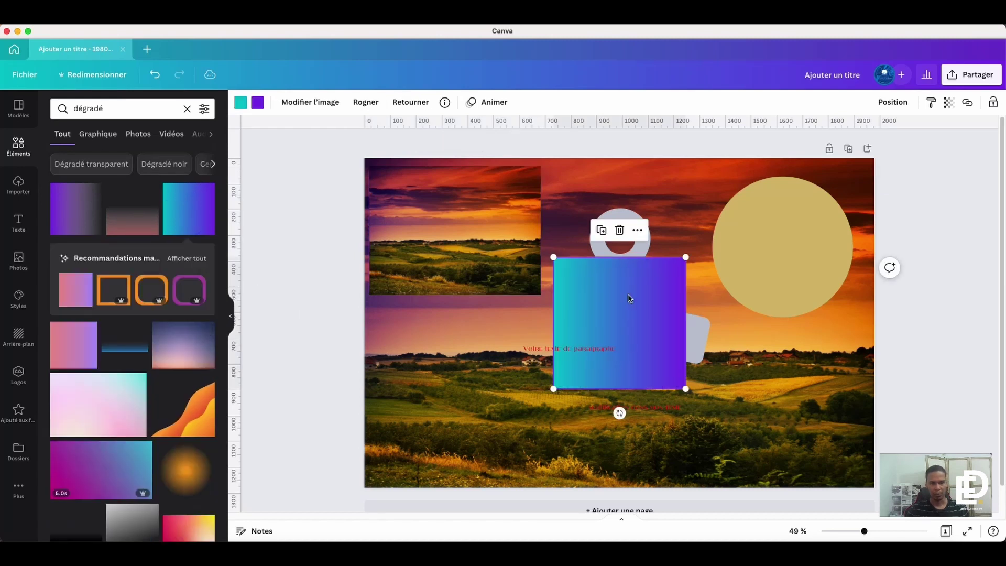
{"action": "left_click_drag", "start_coordinate": [602, 297], "coordinate": [433, 364]}
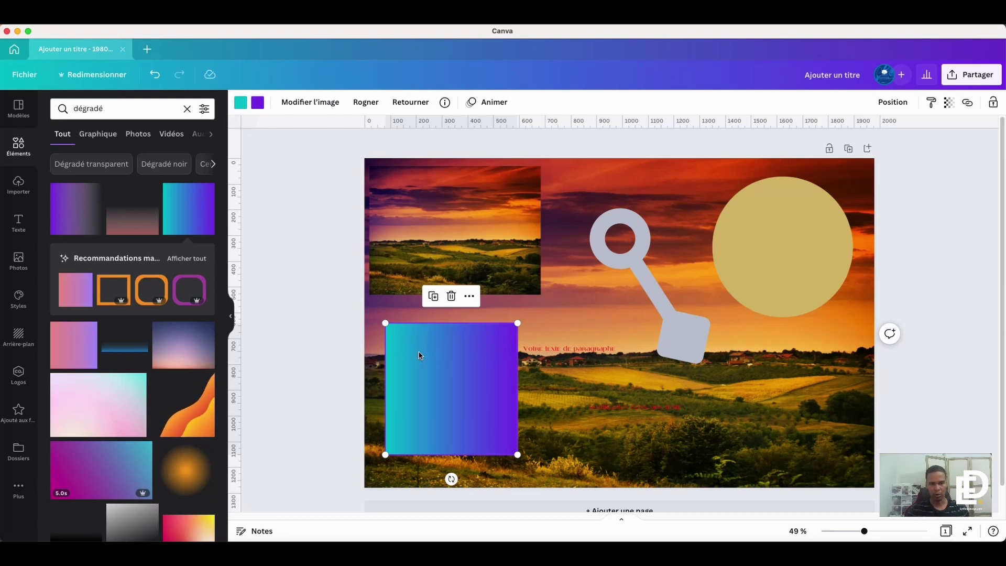
Recolour the gradient square's teal end to gold and its purple end to black
{"action": "left_click", "coordinate": [241, 103]}
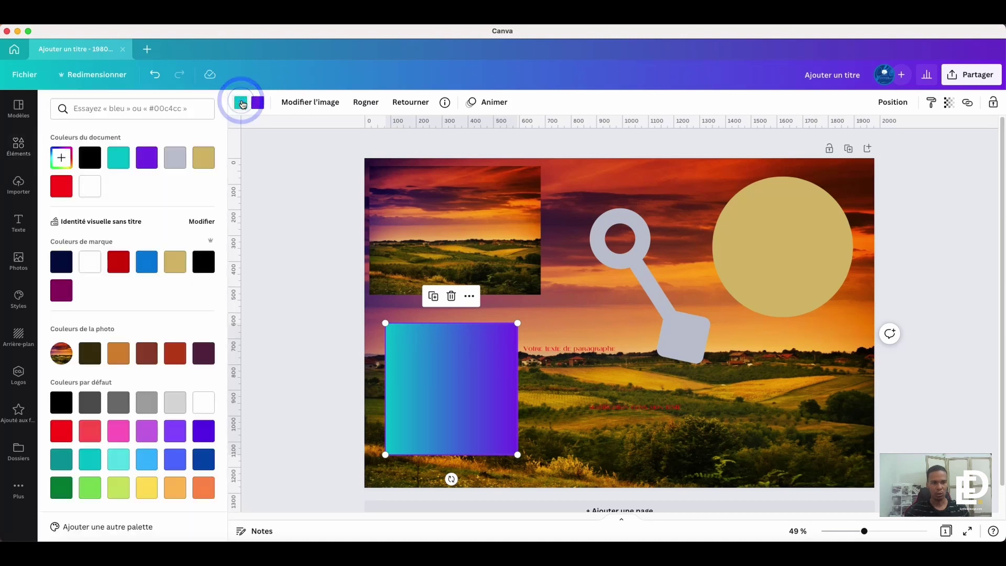
{"action": "left_click", "coordinate": [209, 160]}
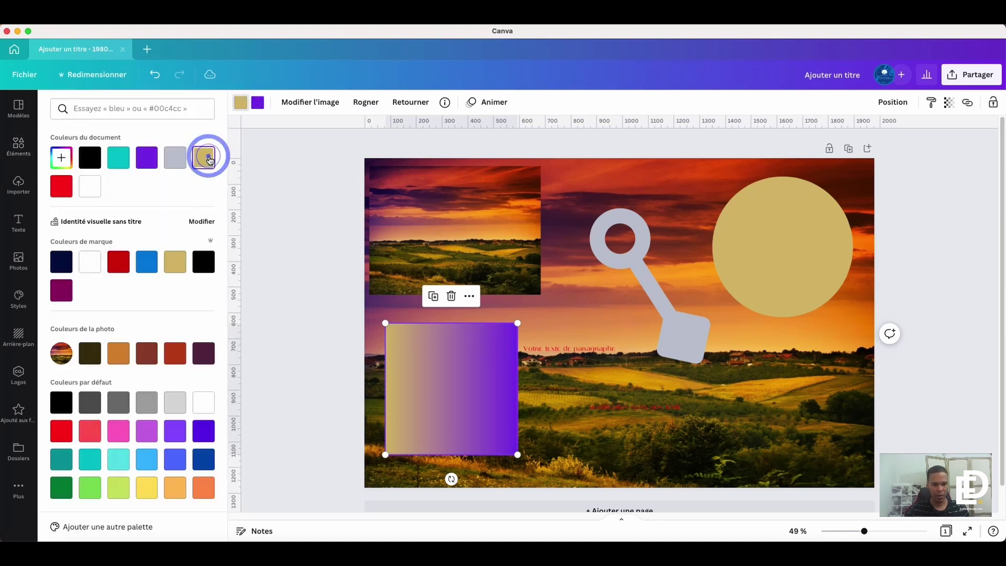
{"action": "left_click", "coordinate": [258, 103]}
{"action": "left_click", "coordinate": [205, 264]}
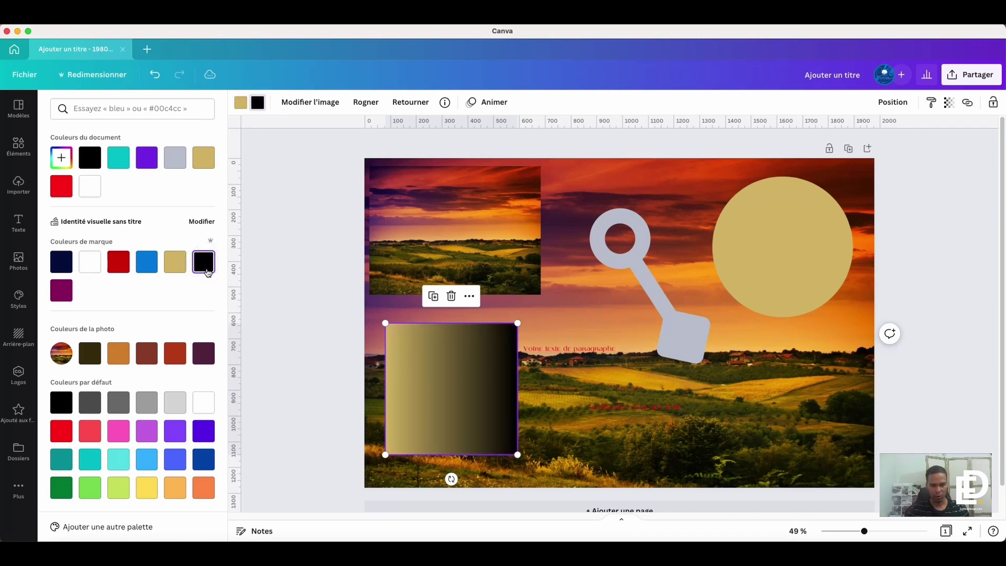
Move the gradient square below the gold circle and recolour it to run from black to violet-blue
{"action": "left_click_drag", "start_coordinate": [469, 394], "coordinate": [808, 415]}
{"action": "left_click", "coordinate": [203, 430]}
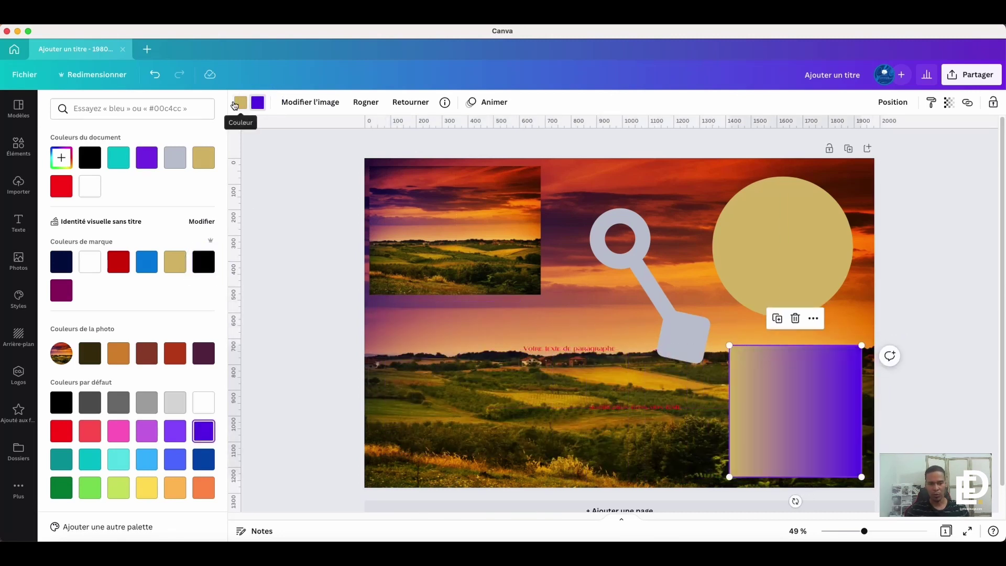
{"action": "left_click", "coordinate": [240, 102]}
{"action": "left_click", "coordinate": [202, 262]}
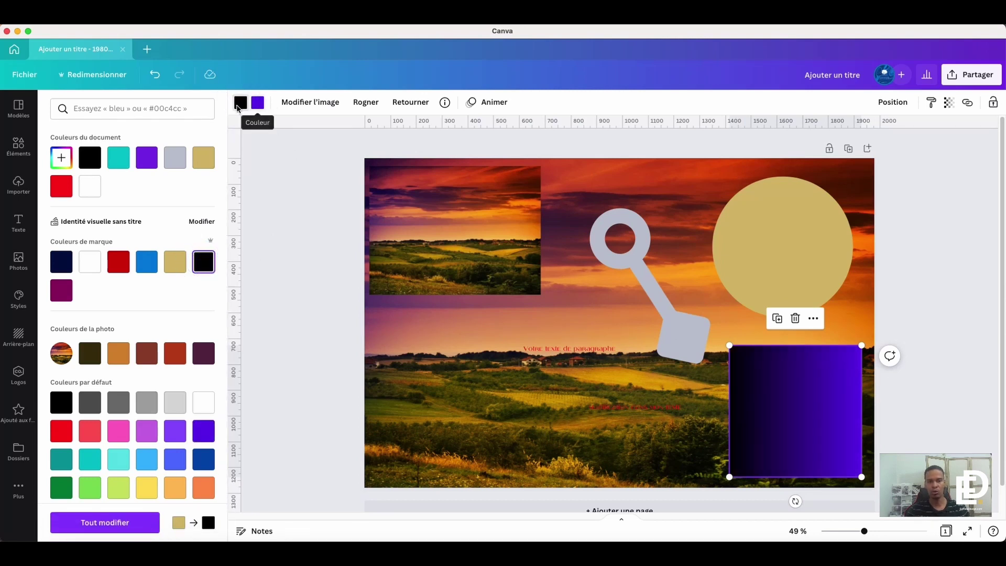
Add the clenched fist graphic from the Isometric Vector Gym collection and place it below the small sunset photo
{"action": "left_click", "coordinate": [18, 149]}
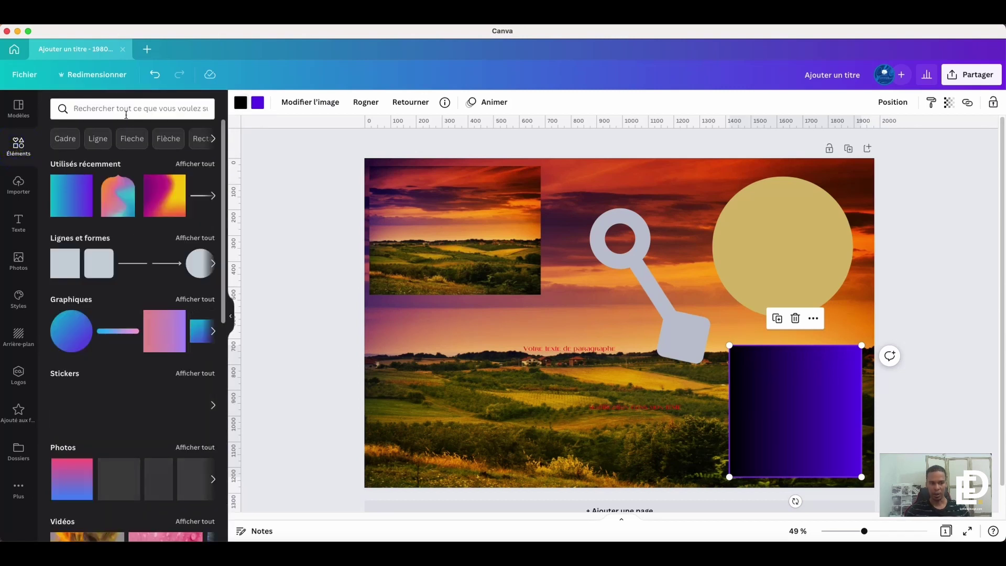
{"action": "scroll", "coordinate": [94, 355], "scroll_direction": "down", "scroll_amount": 10}
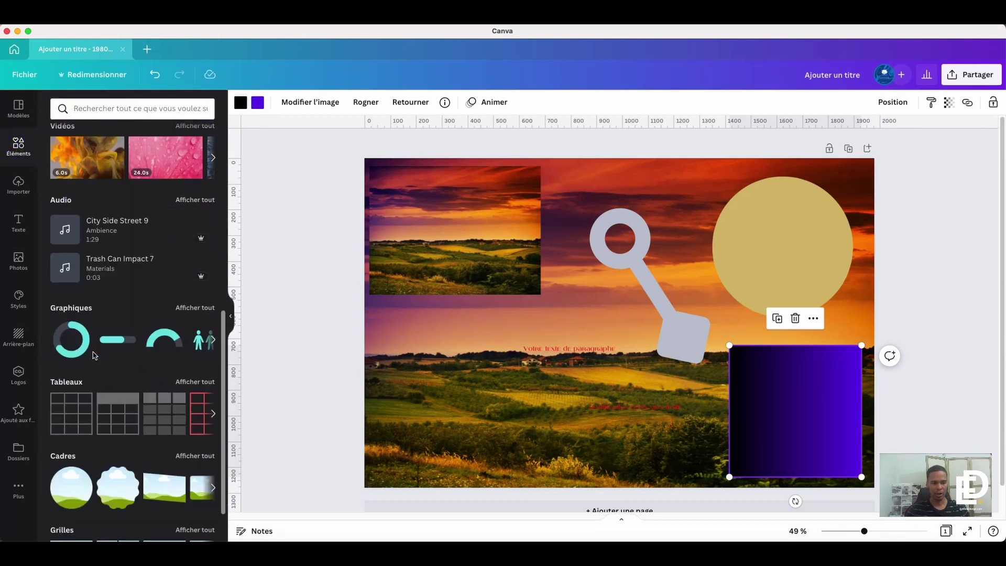
{"action": "scroll", "coordinate": [94, 355], "scroll_direction": "down", "scroll_amount": 8}
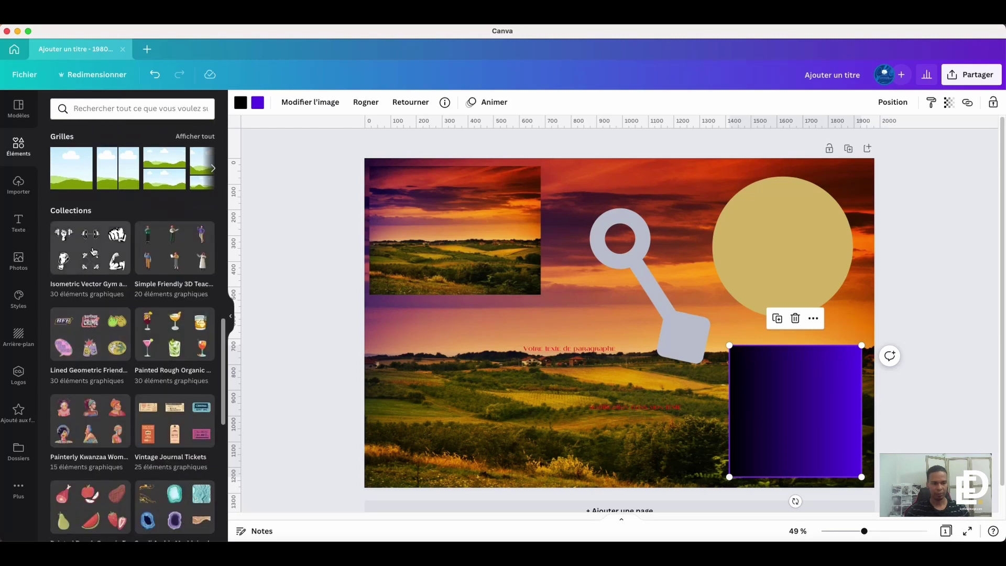
{"action": "left_click", "coordinate": [93, 251]}
{"action": "left_click", "coordinate": [183, 164]}
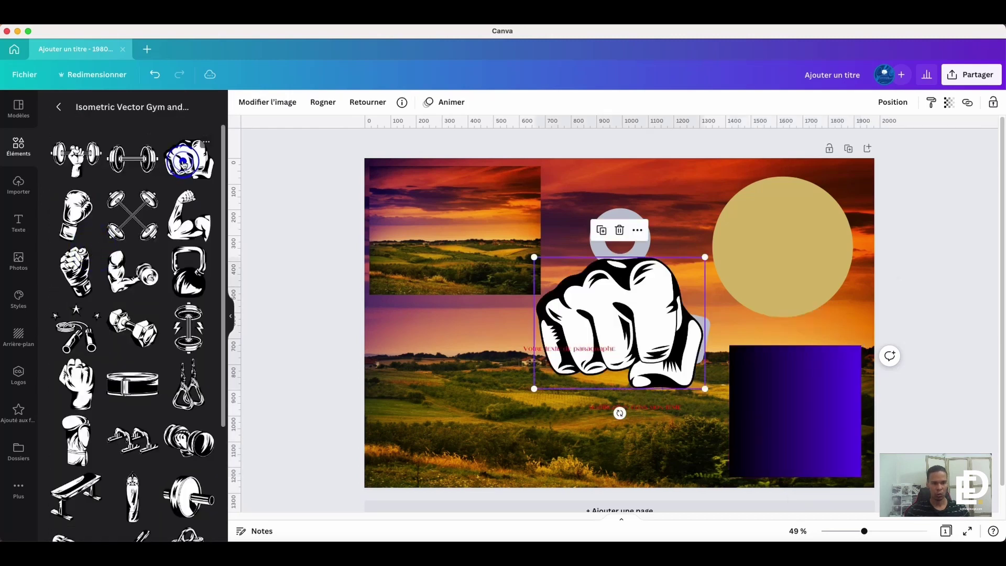
{"action": "left_click_drag", "start_coordinate": [613, 283], "coordinate": [455, 336]}
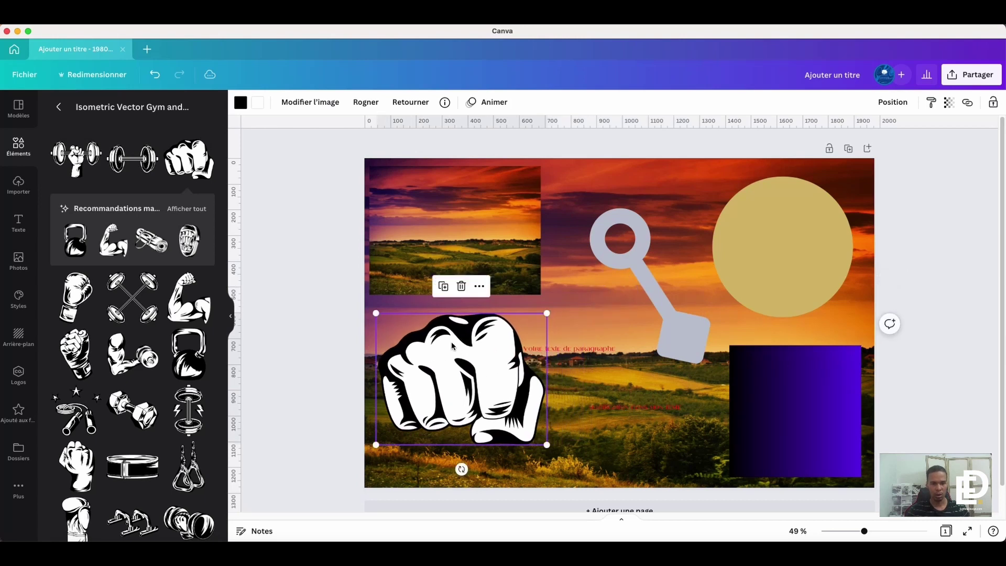
Recolour the fist's black parts to gold and its white parts to black, and shrink it beneath the small sunset photo
{"action": "left_click", "coordinate": [241, 104]}
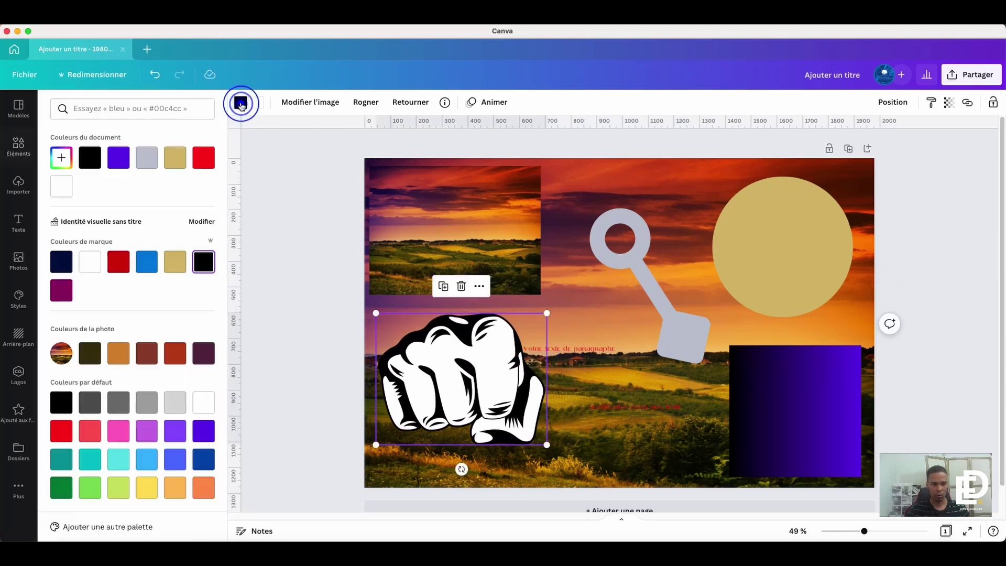
{"action": "left_click", "coordinate": [173, 264]}
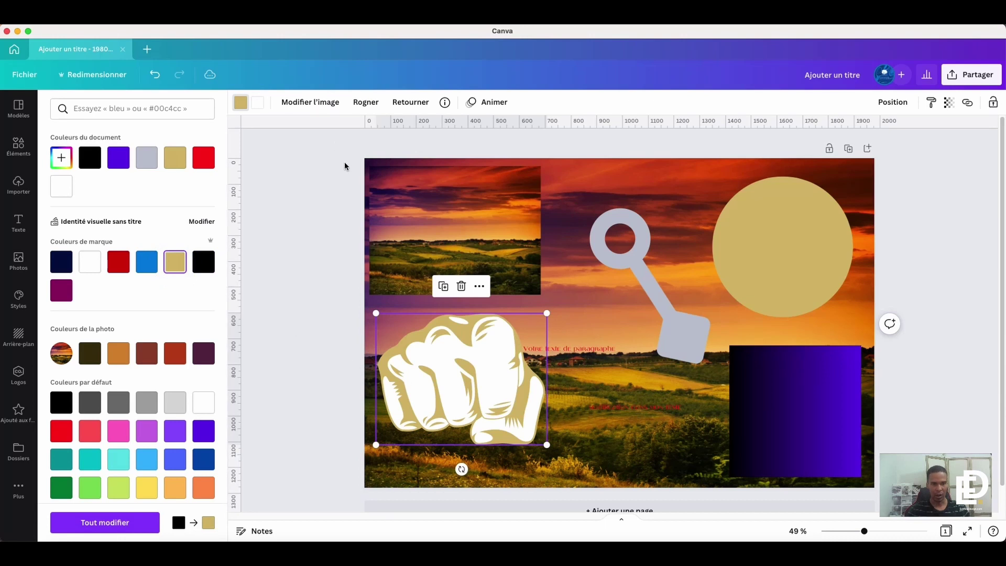
{"action": "left_click", "coordinate": [257, 103]}
{"action": "left_click", "coordinate": [90, 157]}
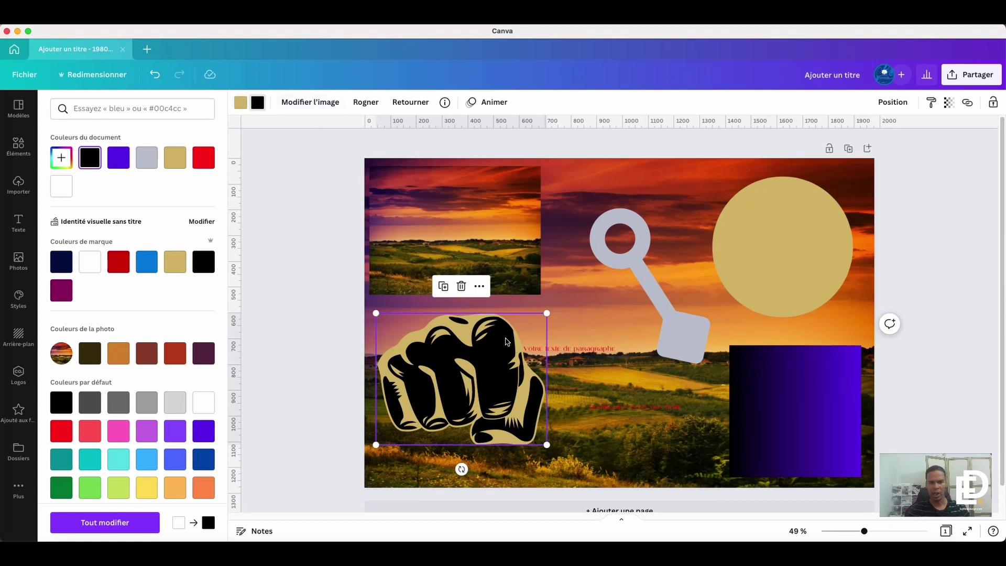
{"action": "left_click_drag", "start_coordinate": [549, 311], "coordinate": [449, 386]}
{"action": "left_click_drag", "start_coordinate": [424, 422], "coordinate": [452, 352]}
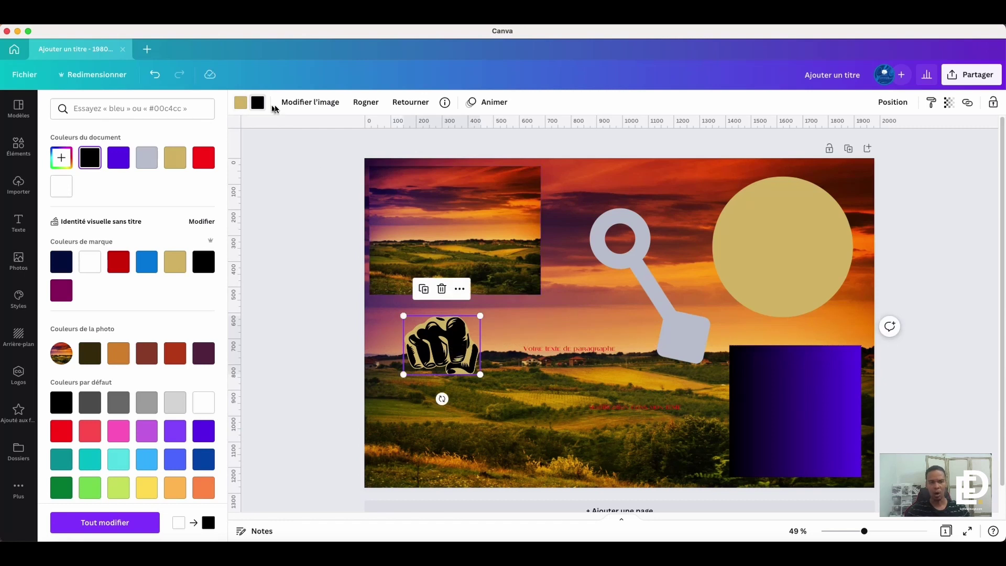